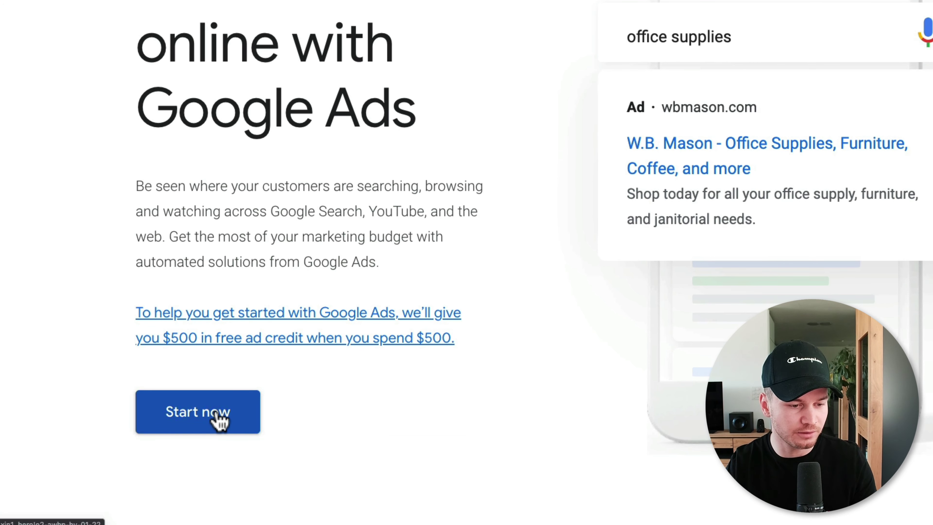
# Start the Google Ads setup in Expert Mode and choose to create a campaign without a goal's guidance.
pyautogui.click(219, 419)
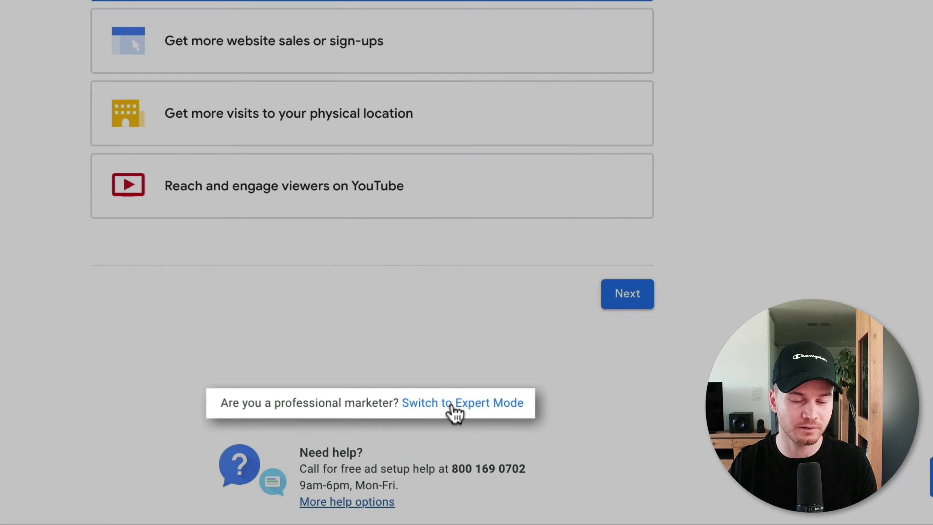
pyautogui.click(454, 404)
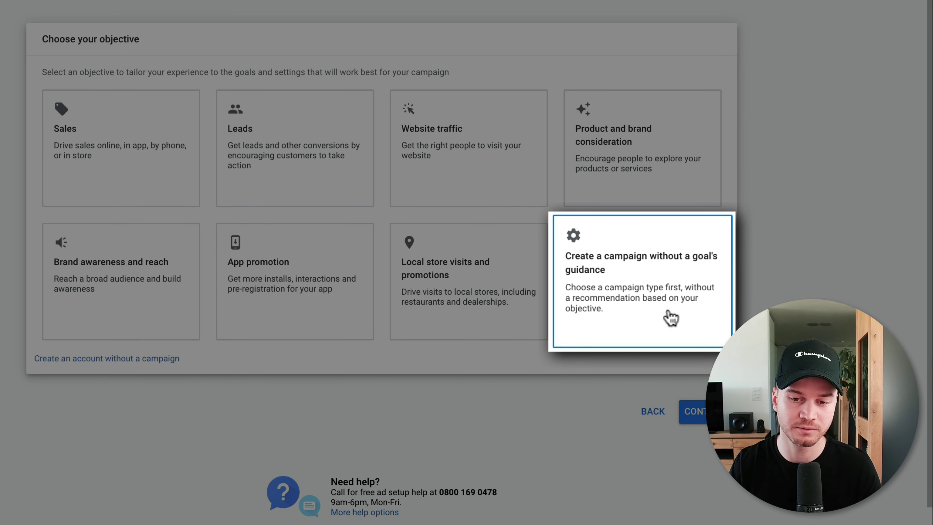
pyautogui.click(671, 318)
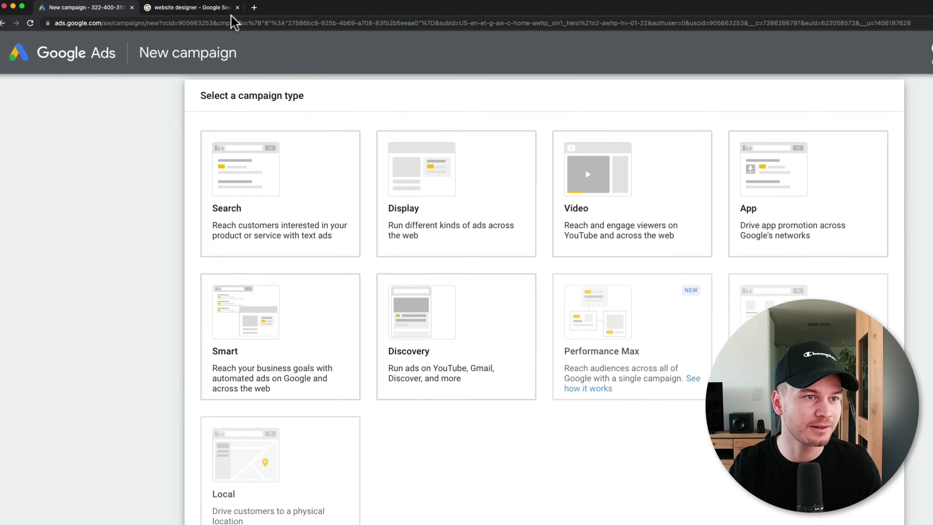
# View the example text ads in the website designer Google search results and return to the campaign setup.
pyautogui.click(228, 13)
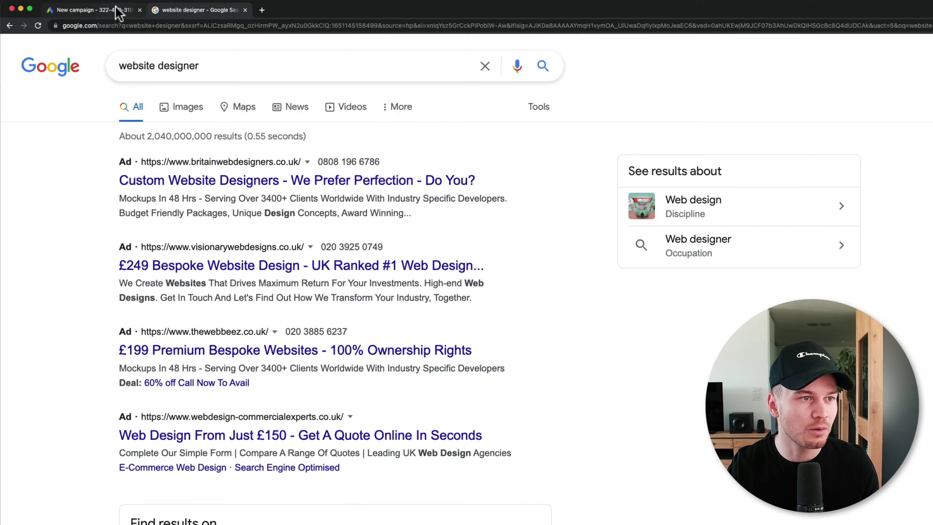
pyautogui.click(116, 10)
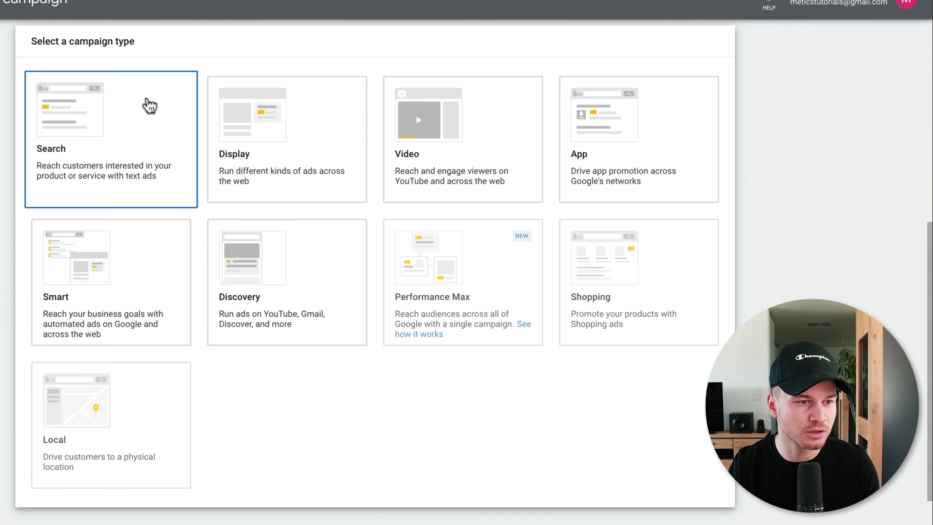
# Set up a Search campaign with Website visits as the desired result, using the site's services page, and continue.
pyautogui.scroll(-5, 147, 105)
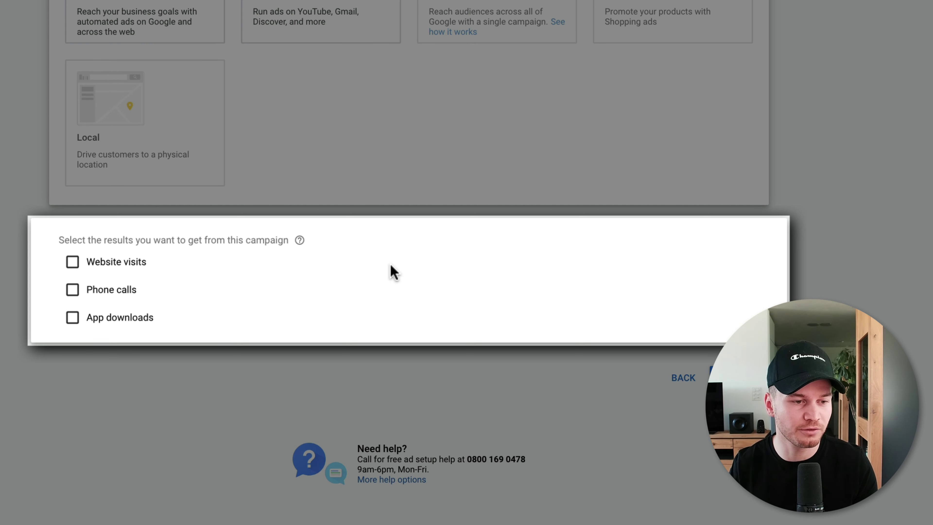
pyautogui.click(72, 262)
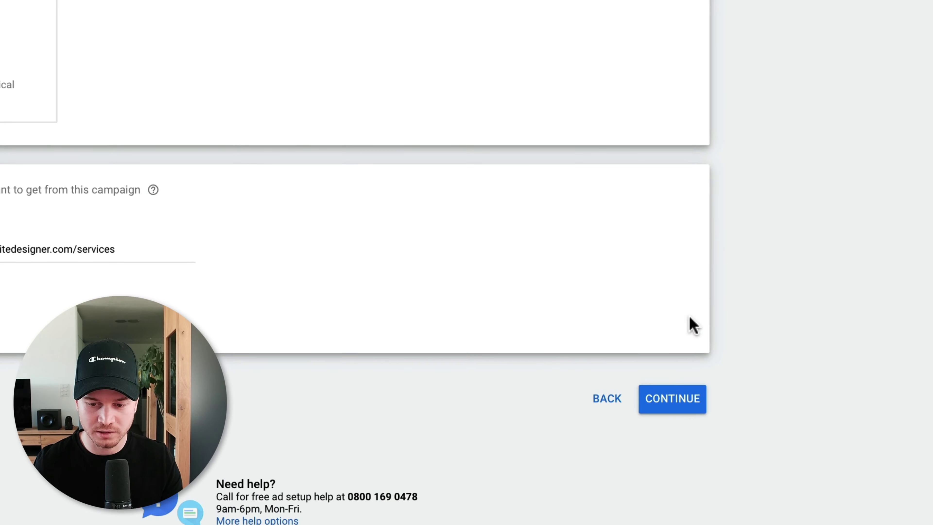
pyautogui.click(668, 400)
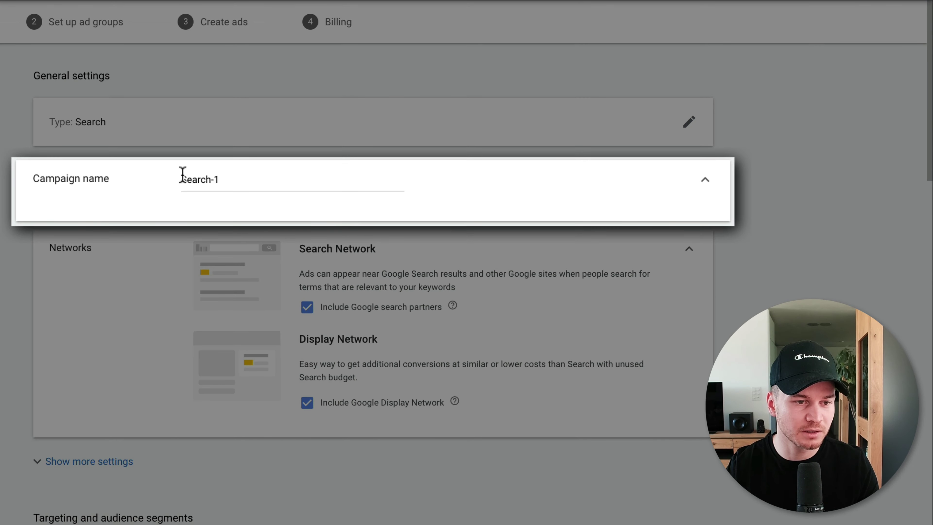
# Name the campaign Search Campaign (Version 1) and exclude Google search partners and the Google Display Network.
pyautogui.moveTo(181, 175); pyautogui.dragTo(235, 180)
pyautogui.write('Search Campaign (Version 1)')
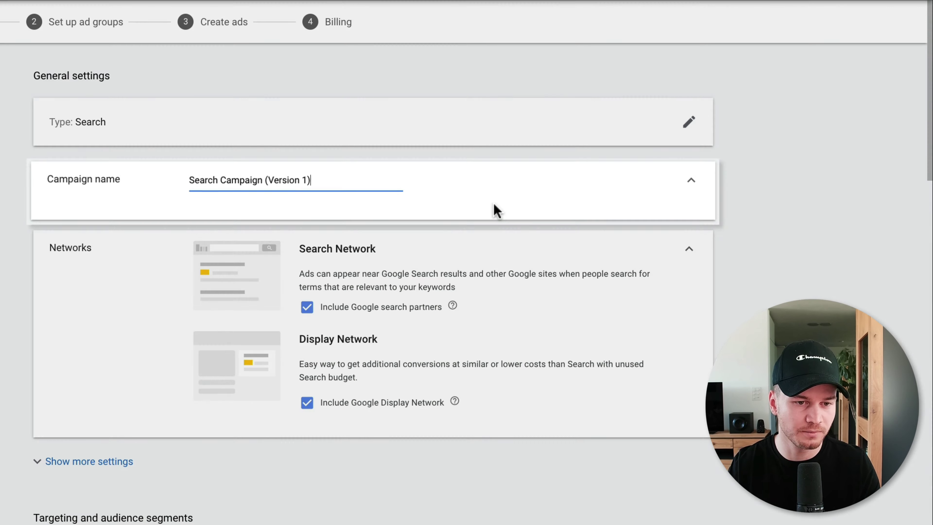
pyautogui.click(739, 187)
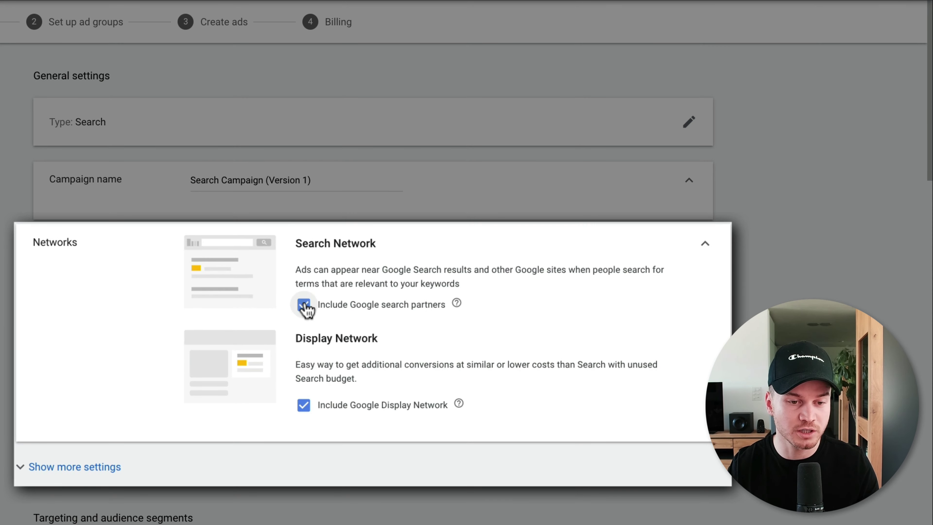
pyautogui.click(308, 308)
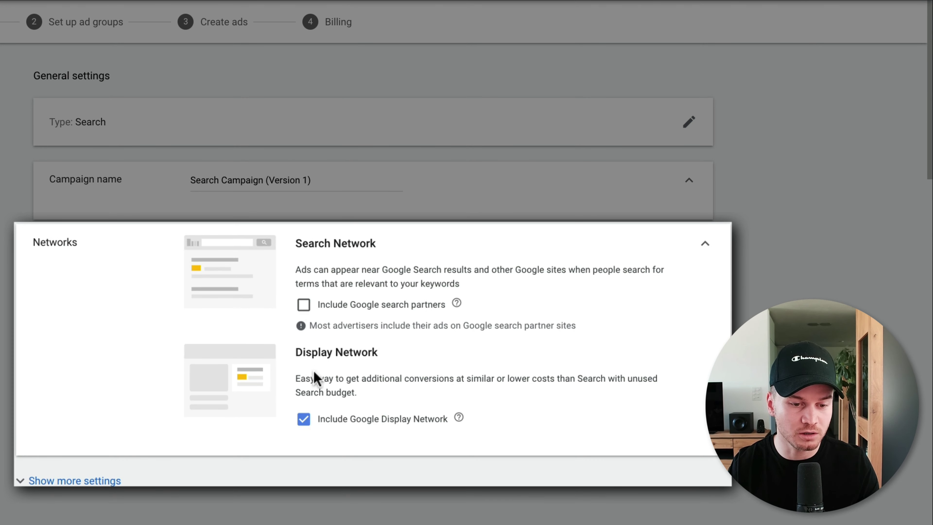
pyautogui.click(304, 419)
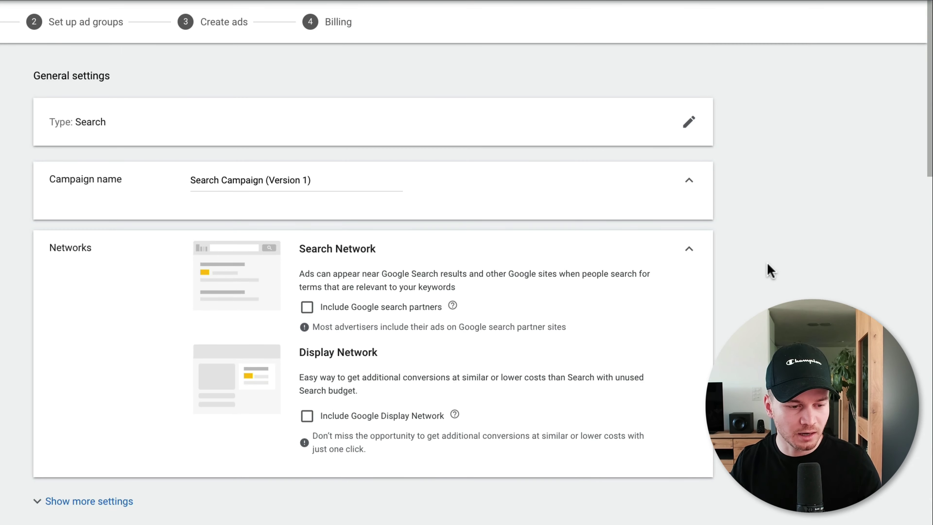
# Expand the additional general settings and examine the start and end dates and the ad schedule.
pyautogui.scroll(-6, 767, 268)
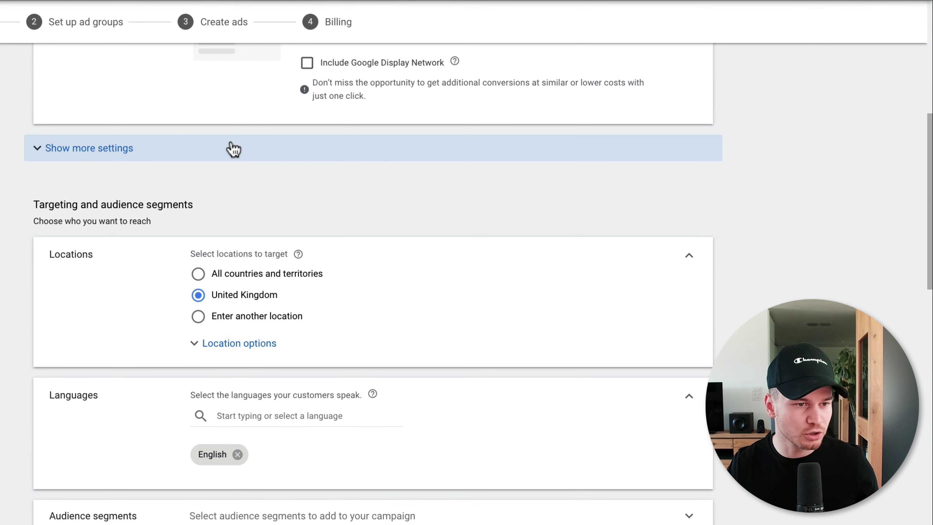
pyautogui.click(130, 149)
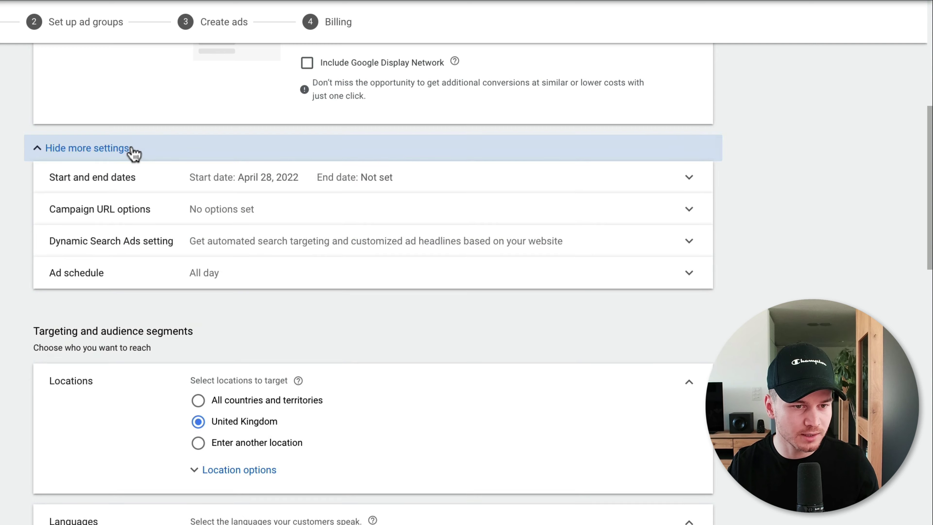
pyautogui.click(590, 183)
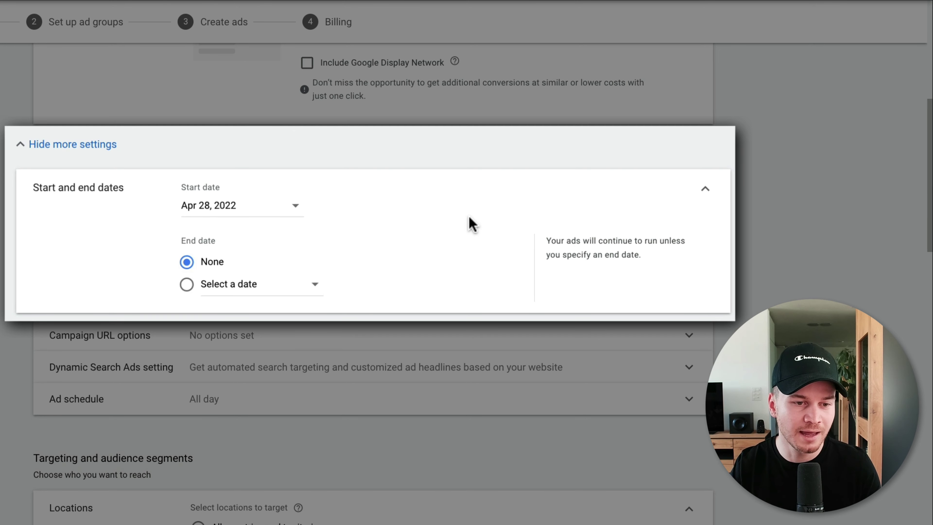
pyautogui.scroll(-2, 754, 263)
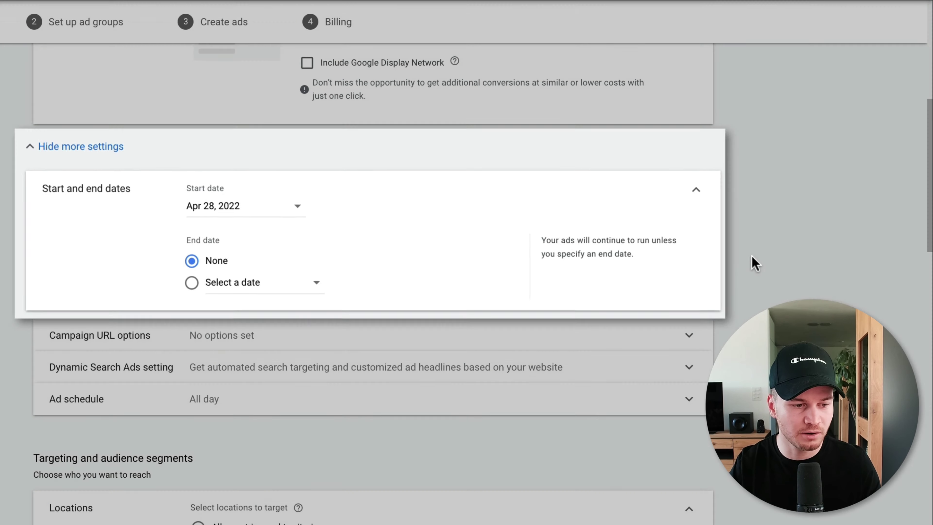
pyautogui.scroll(-3, 754, 263)
pyautogui.click(682, 236)
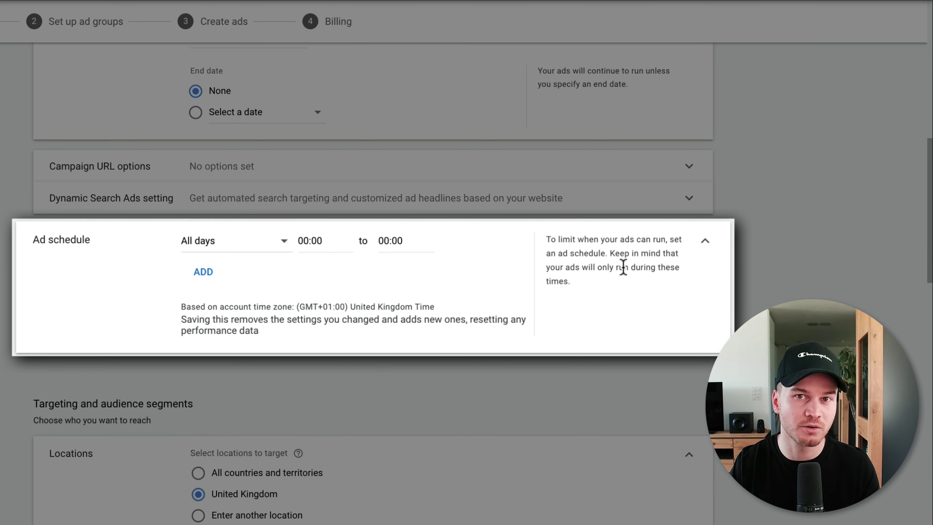
pyautogui.scroll(-5, 814, 234)
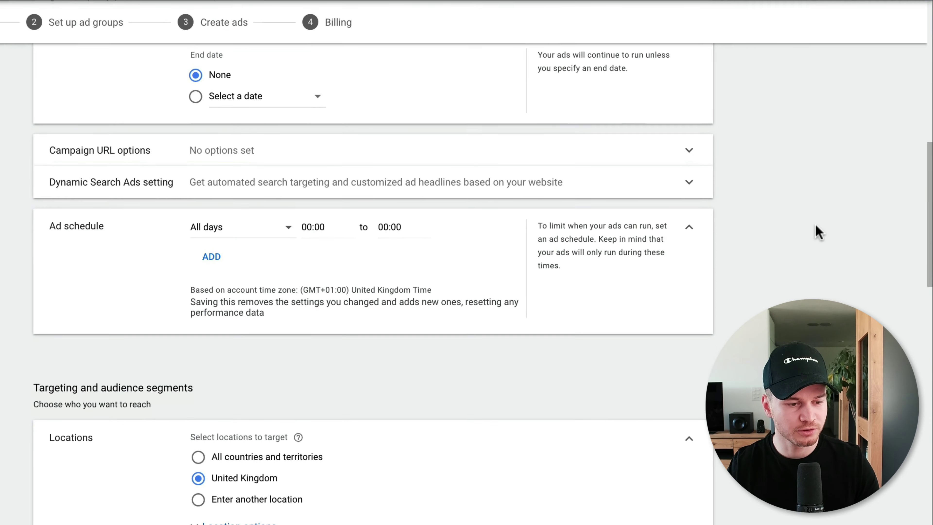
# Target the United States as the campaign's location instead of the preset country.
pyautogui.scroll(-3, 814, 234)
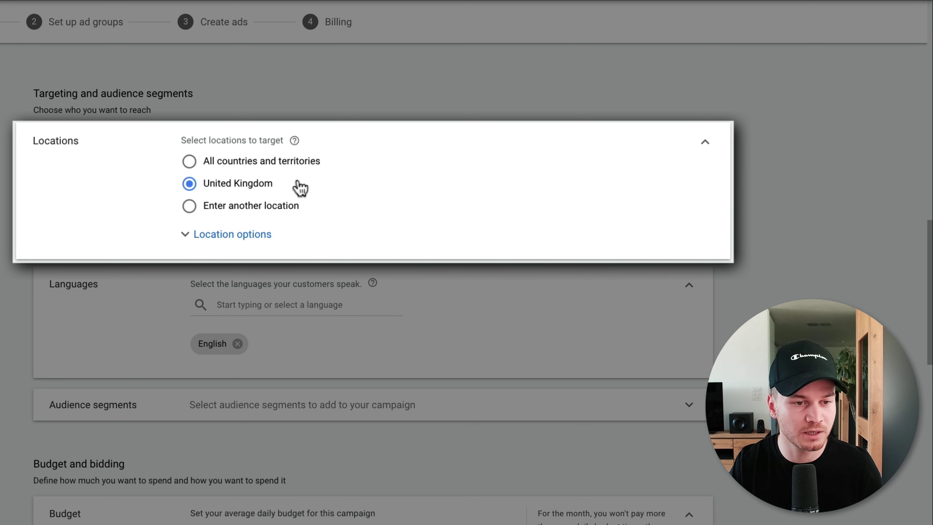
pyautogui.click(189, 206)
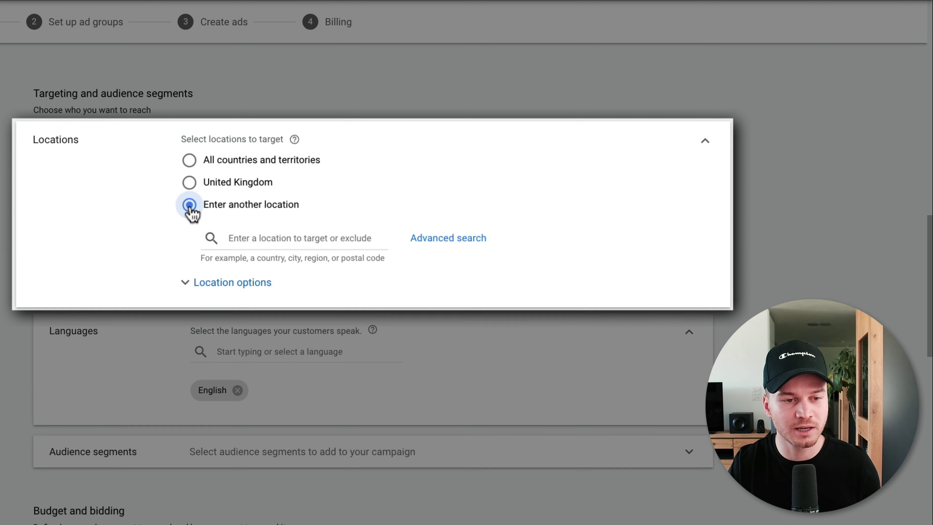
pyautogui.click(267, 236)
pyautogui.write('united states')
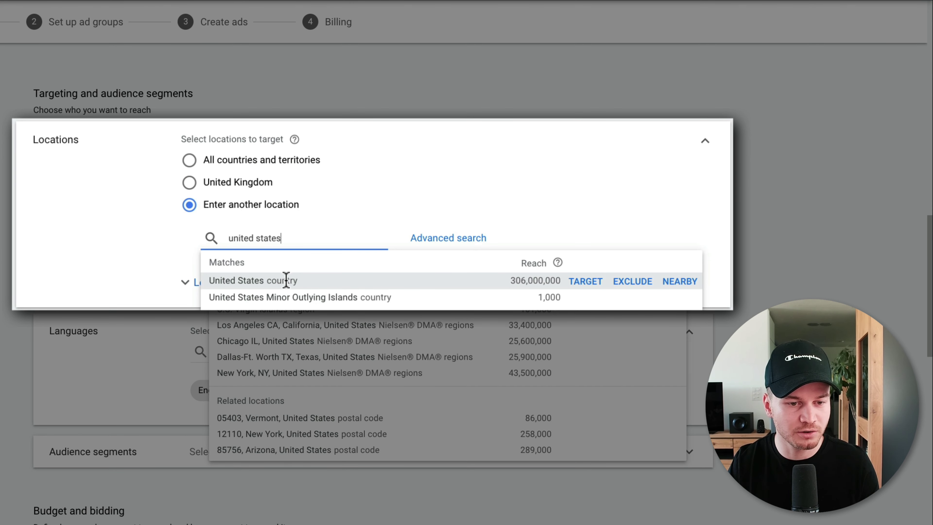
pyautogui.click(289, 280)
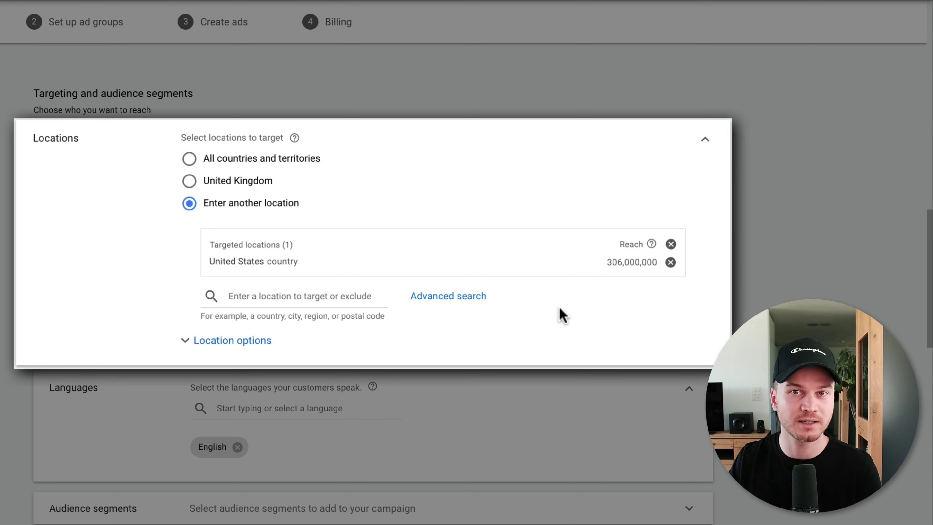
# Restrict the location targeting option to Presence: People in or regularly in your targeted locations.
pyautogui.scroll(-1, 736, 213)
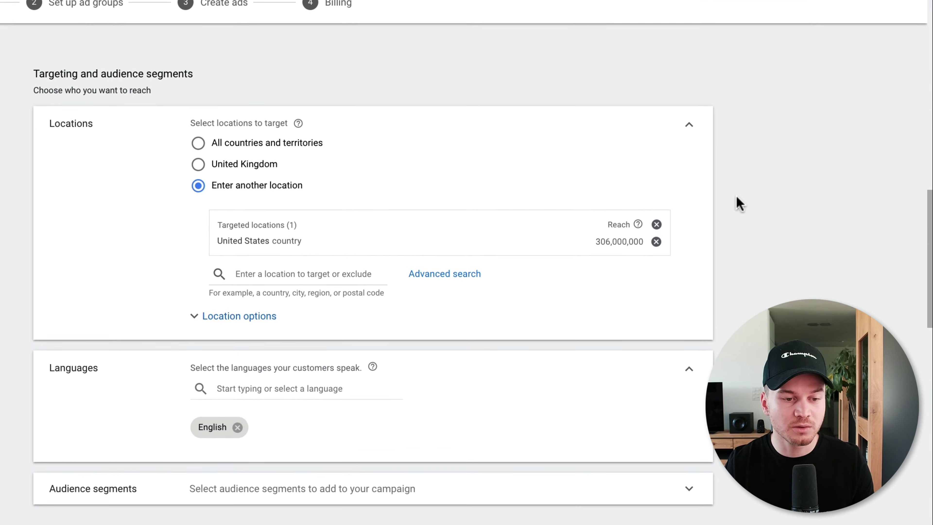
pyautogui.click(192, 314)
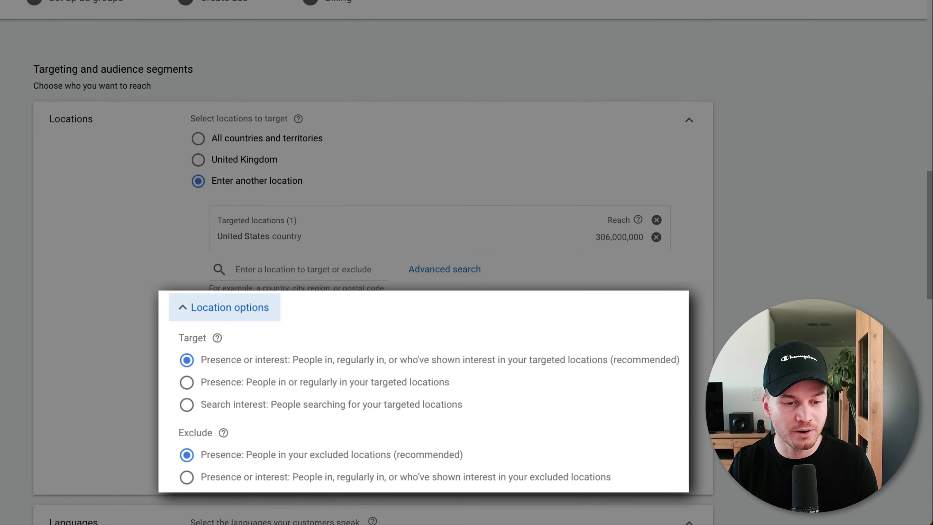
pyautogui.click(181, 384)
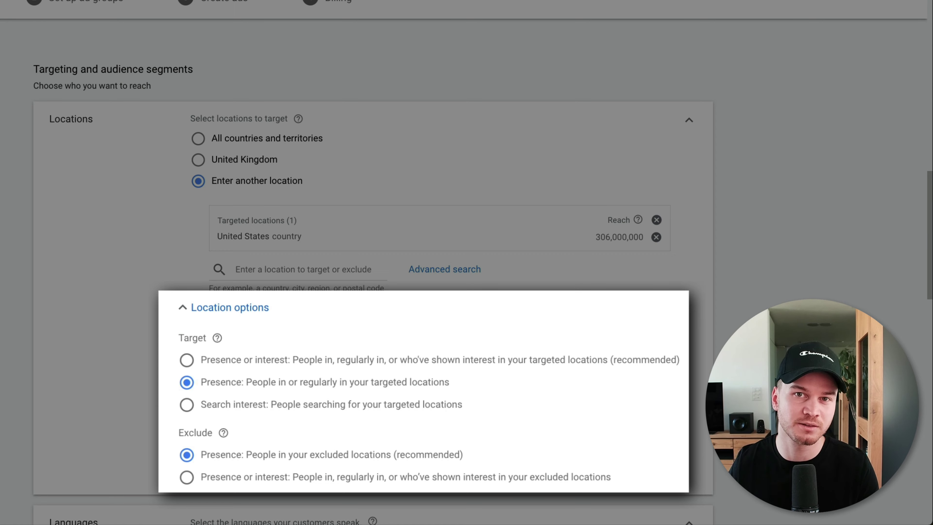
# Set the campaign's budget currency to US Dollar and the average daily budget to $10.
pyautogui.scroll(-7, 162, 386)
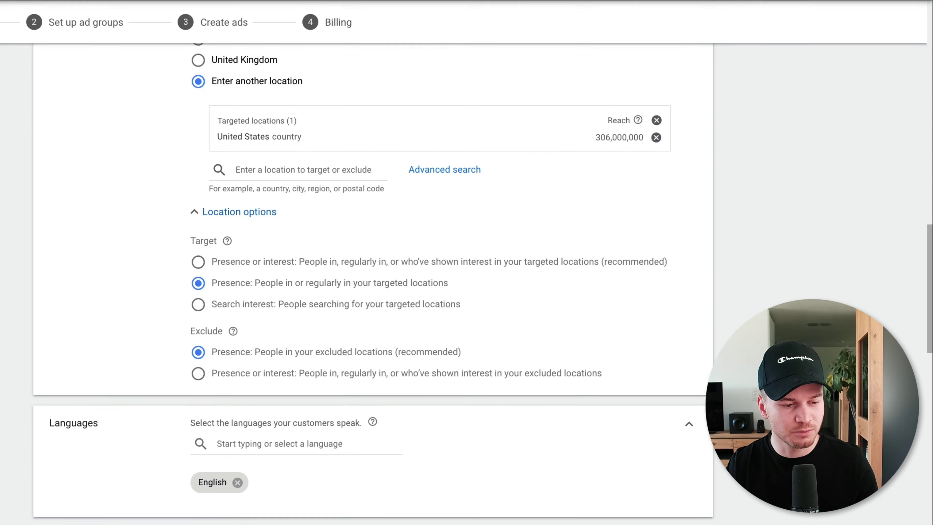
pyautogui.scroll(-1, 373, 283)
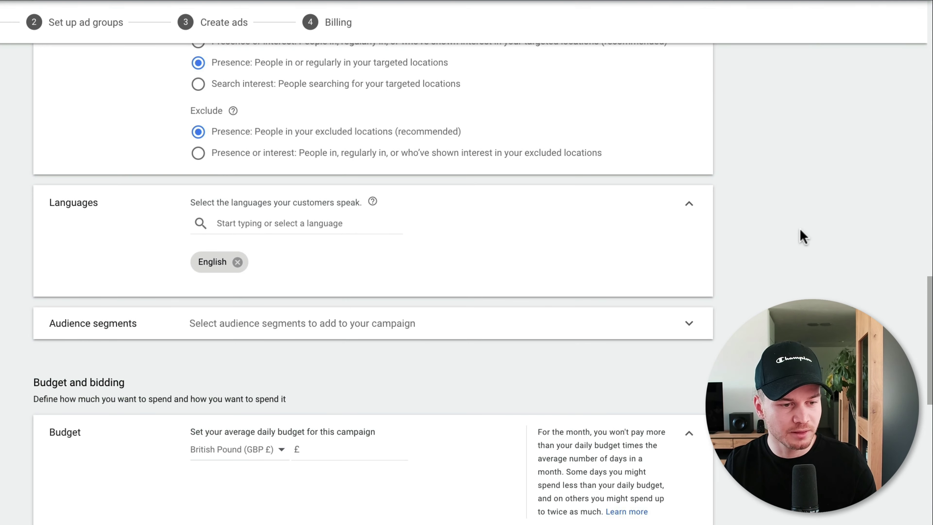
pyautogui.scroll(-1, 803, 236)
pyautogui.scroll(-7, 802, 236)
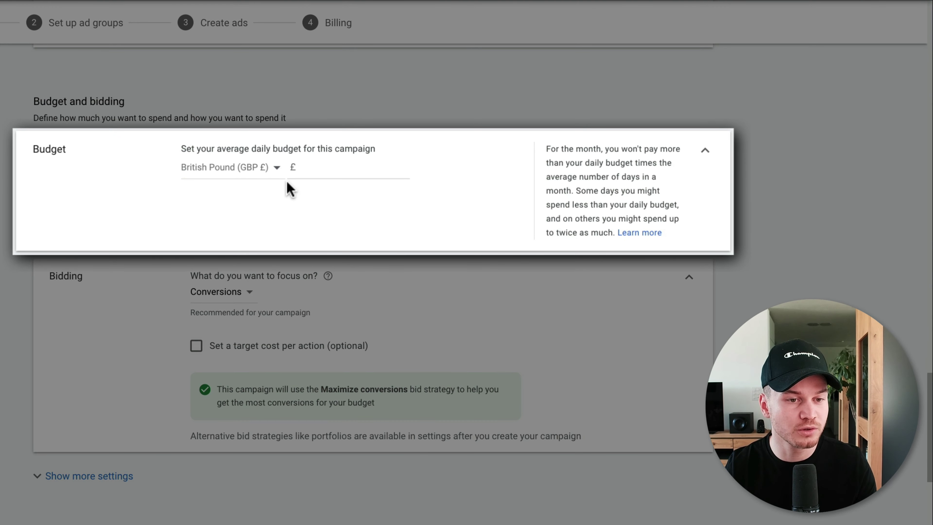
pyautogui.click(261, 170)
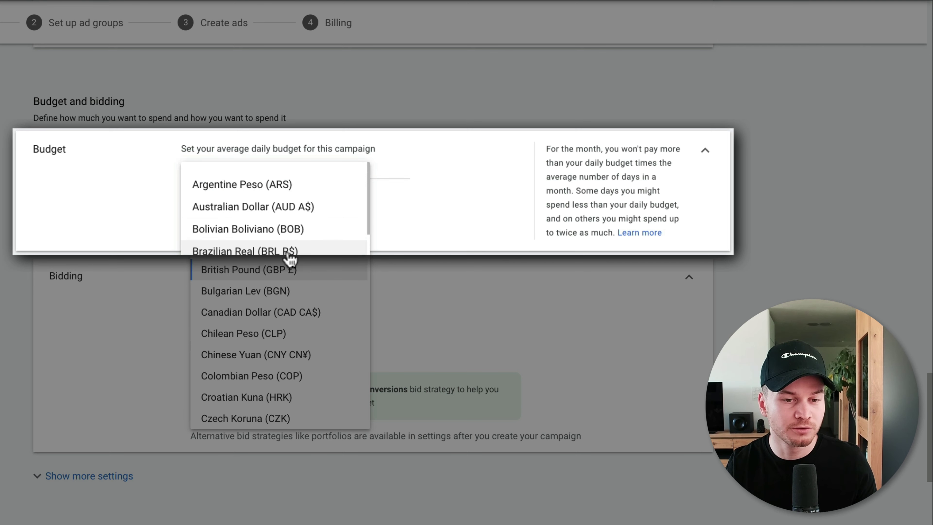
pyautogui.scroll(-15, 290, 258)
pyautogui.scroll(-3, 290, 261)
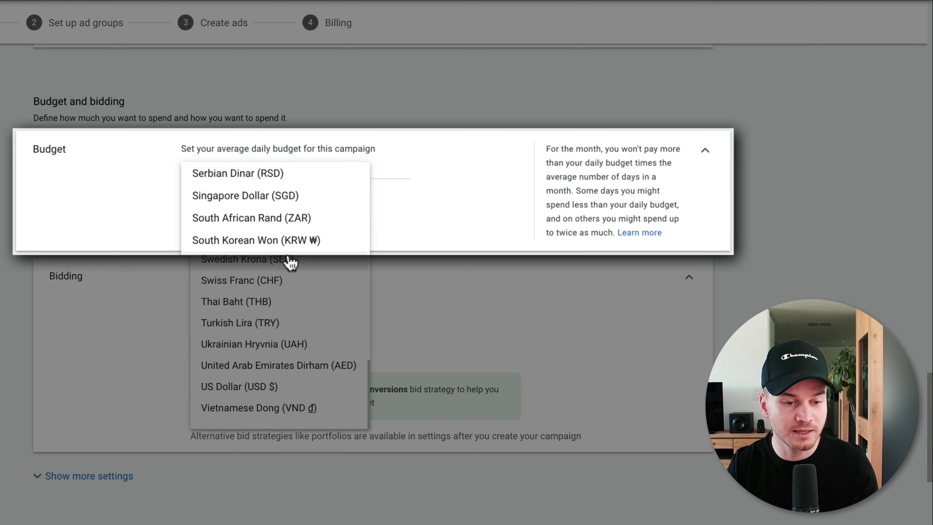
pyautogui.click(232, 387)
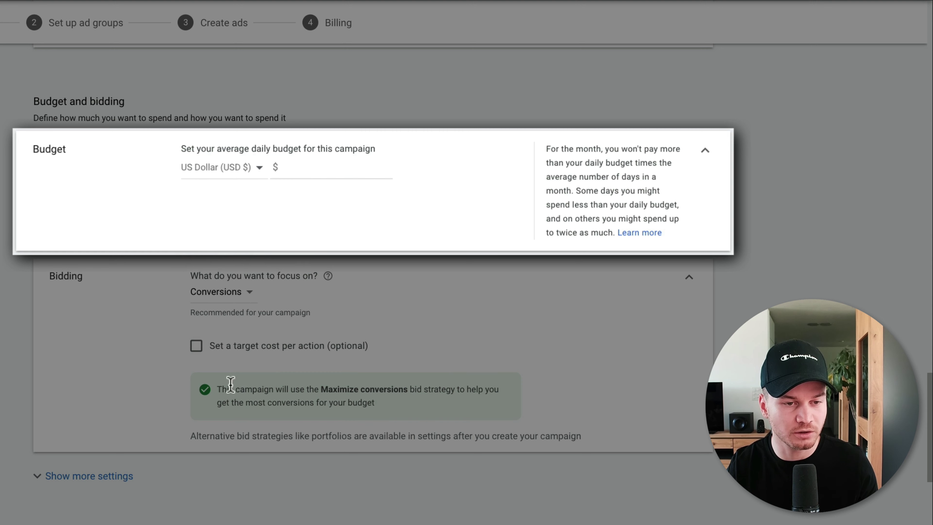
pyautogui.click(299, 165)
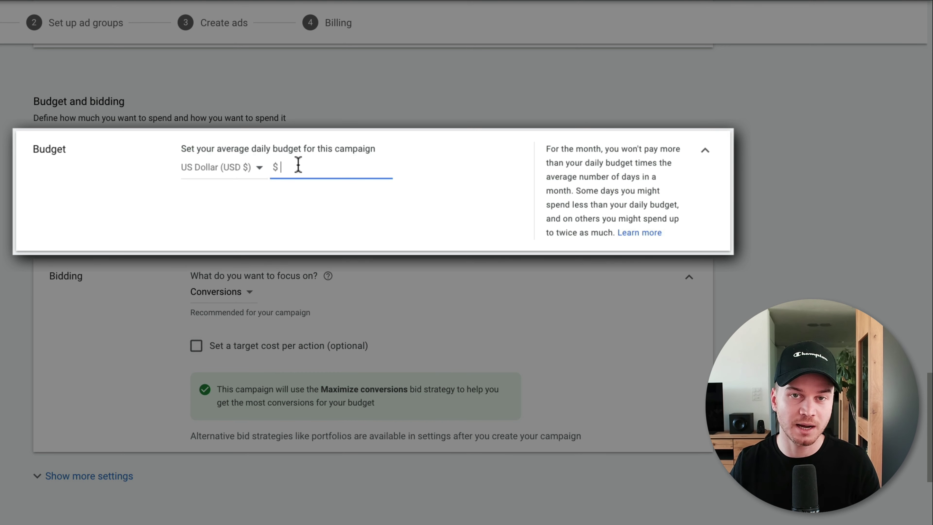
pyautogui.write('10')
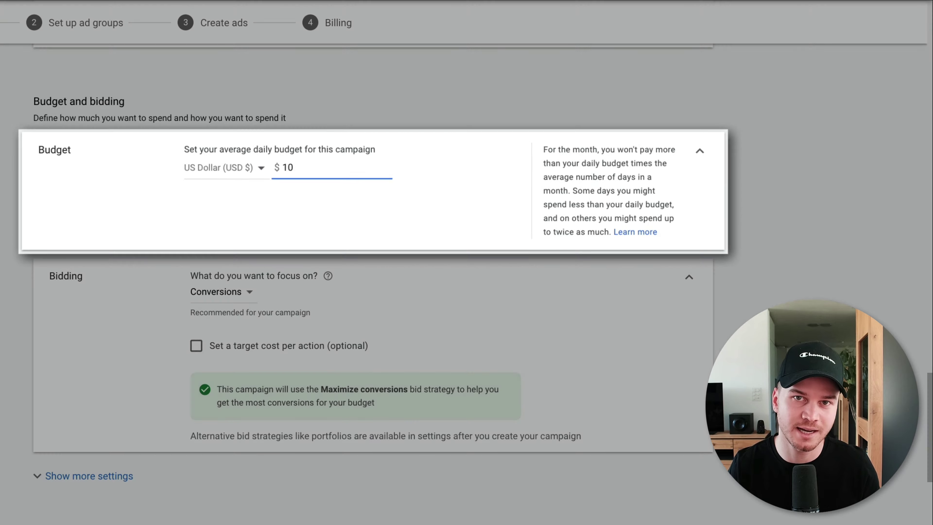
pyautogui.click(794, 217)
# Change the campaign's bidding focus from conversions to Clicks.
pyautogui.scroll(1, 794, 217)
pyautogui.scroll(-2, 794, 207)
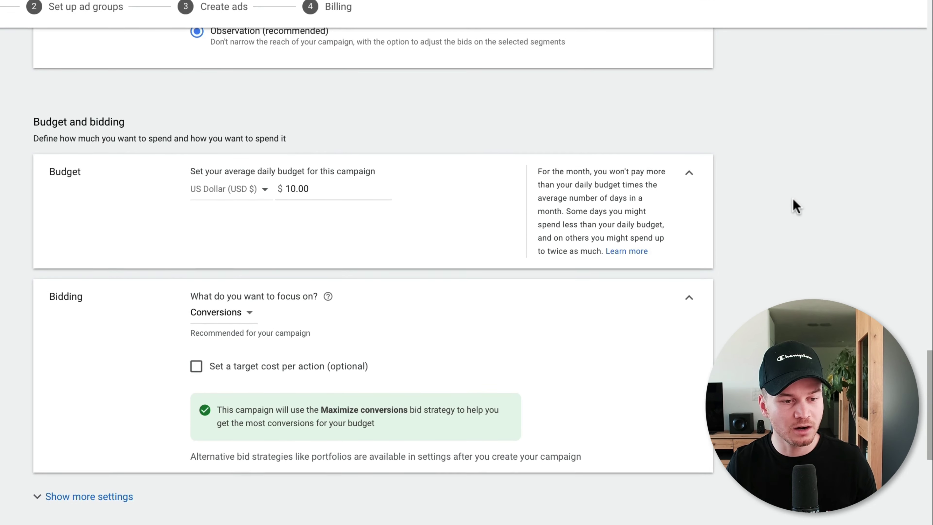
pyautogui.scroll(-1, 795, 198)
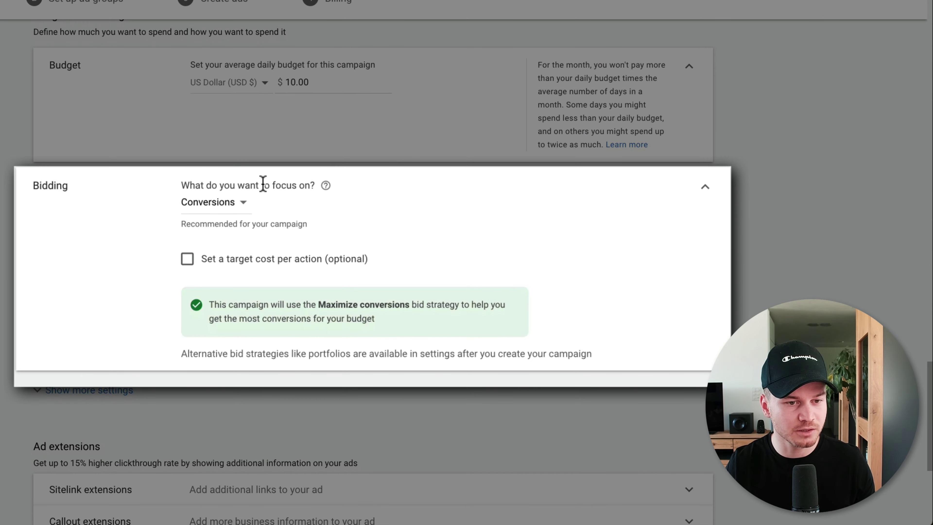
pyautogui.click(243, 203)
pyautogui.click(226, 304)
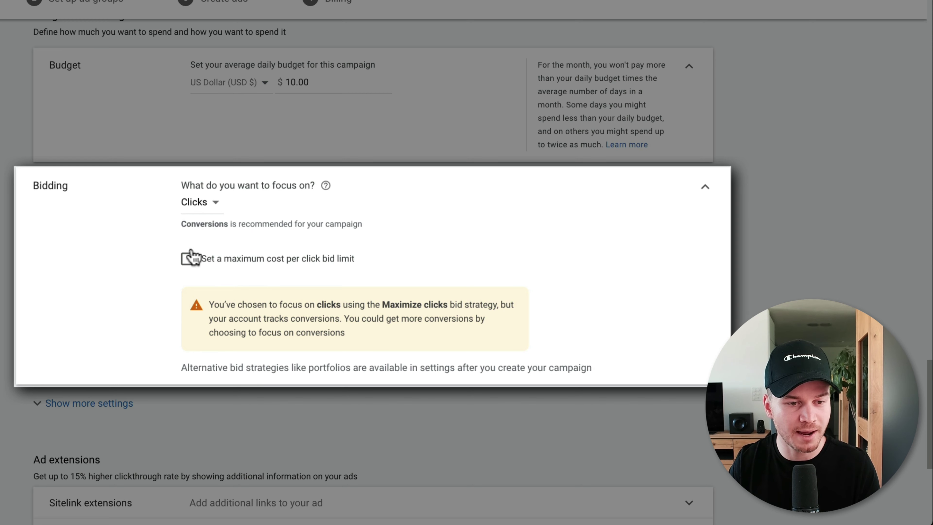
# Enable the maximum cost per click bid limit and set it to $2.
pyautogui.click(187, 259)
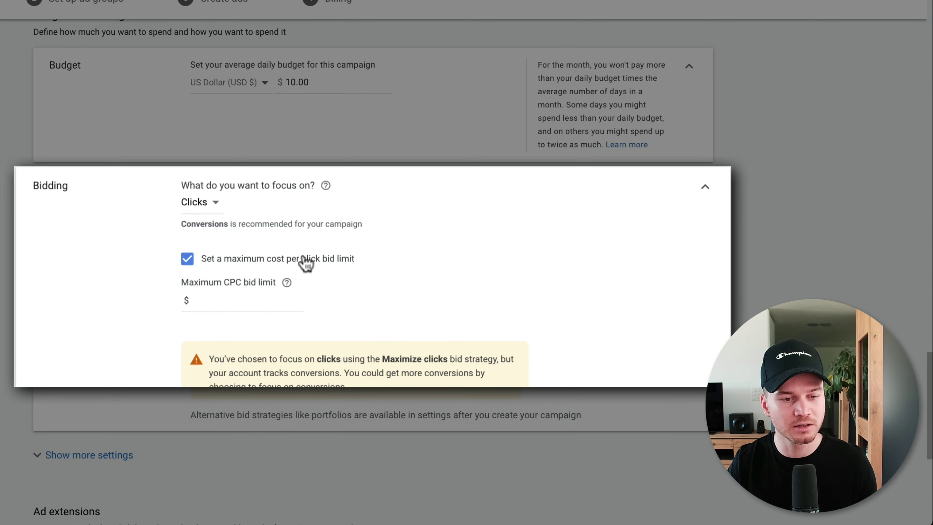
pyautogui.scroll(-2, 276, 253)
pyautogui.click(238, 243)
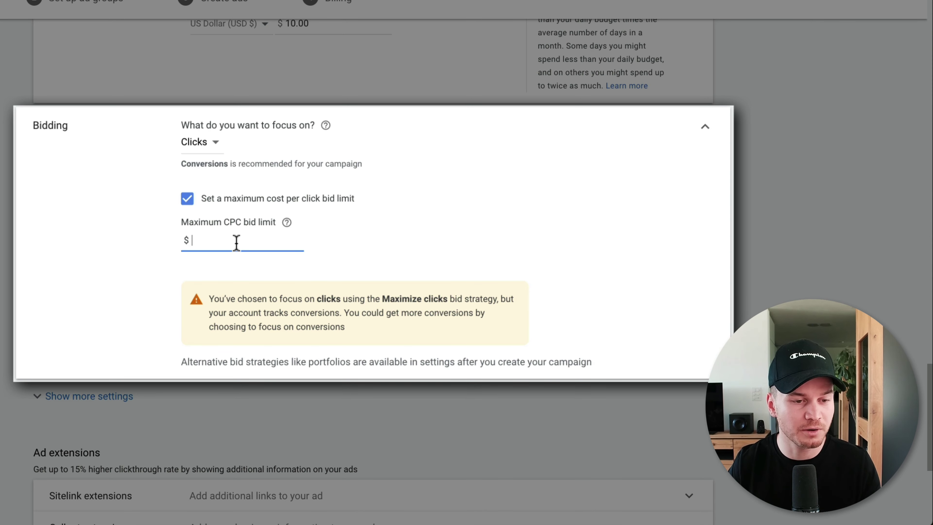
pyautogui.write('2')
pyautogui.click(431, 239)
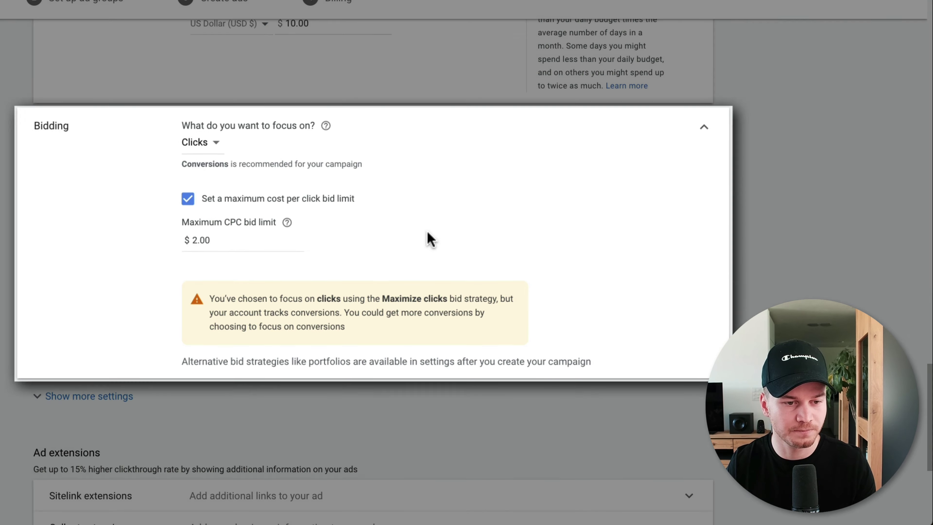
# Examine the ad extensions, including the sitelink extension fields and the list of additional extension types.
pyautogui.scroll(-5, 830, 240)
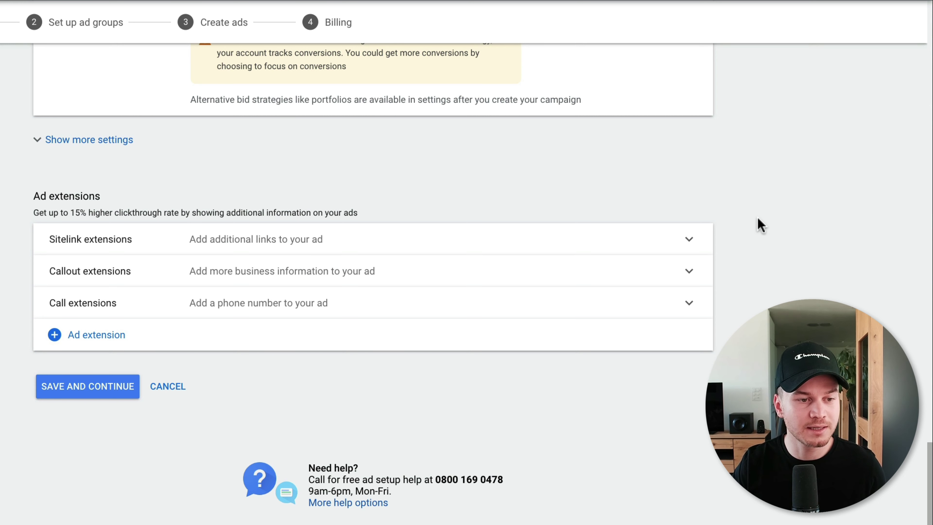
pyautogui.click(683, 237)
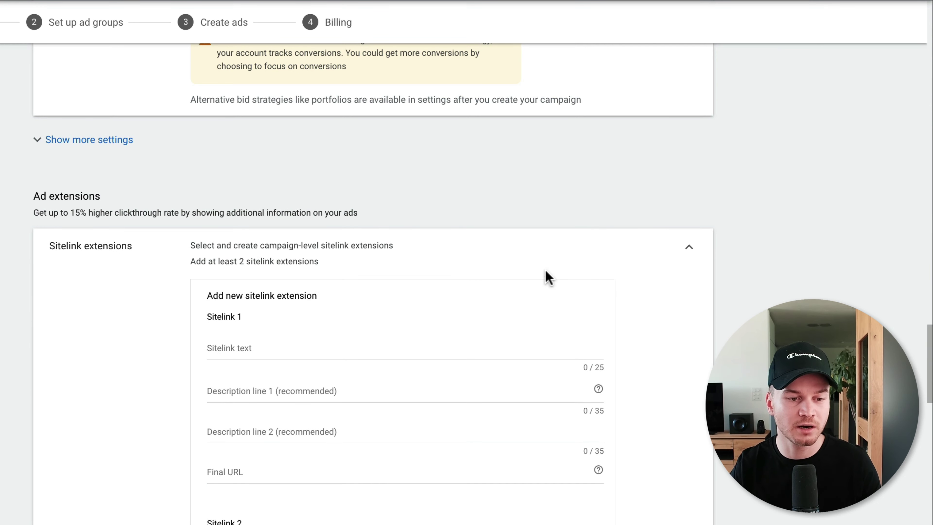
pyautogui.scroll(-2, 548, 277)
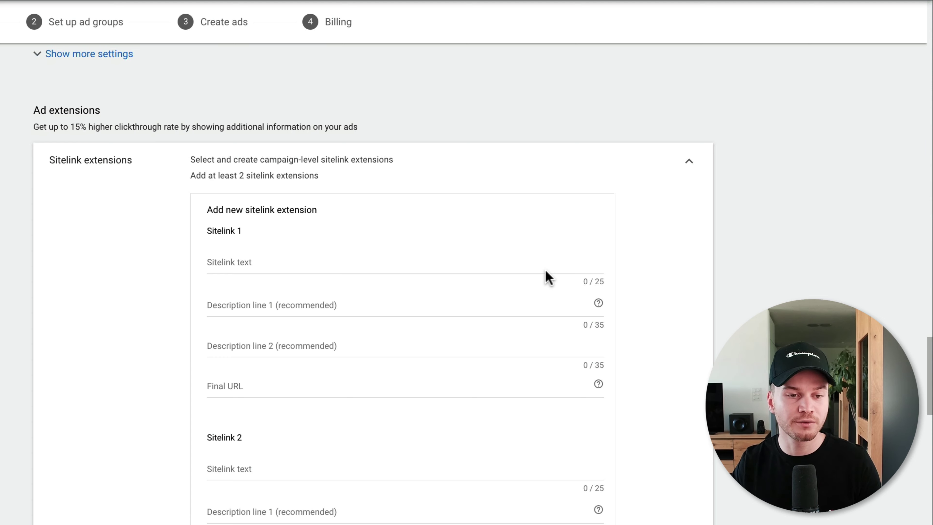
pyautogui.click(689, 162)
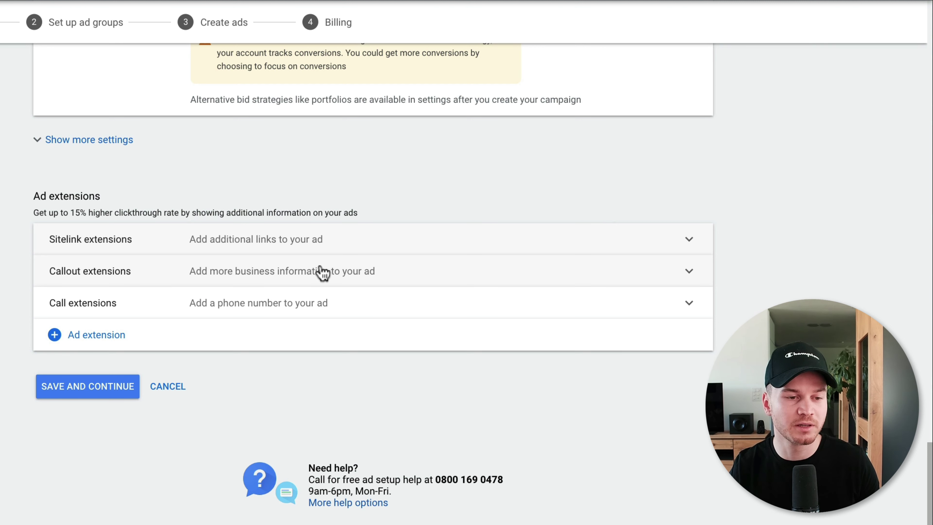
pyautogui.click(67, 335)
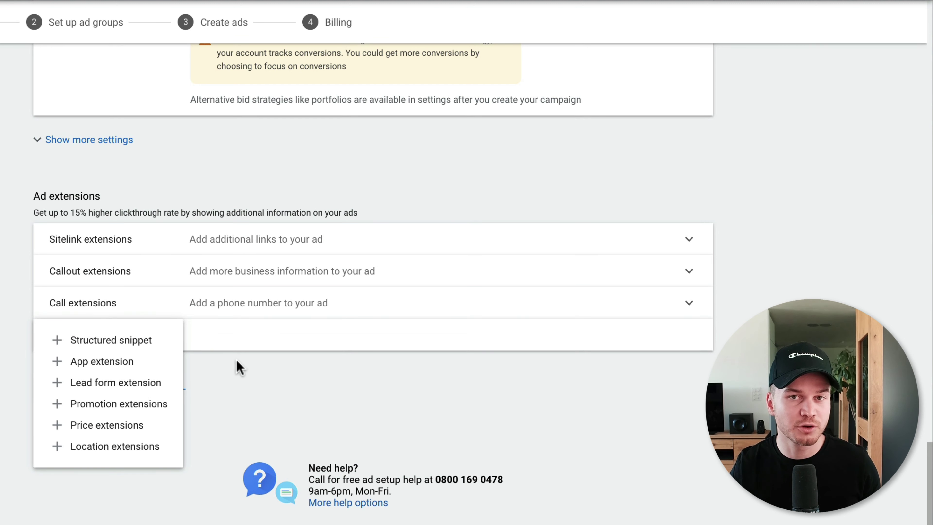
pyautogui.click(240, 368)
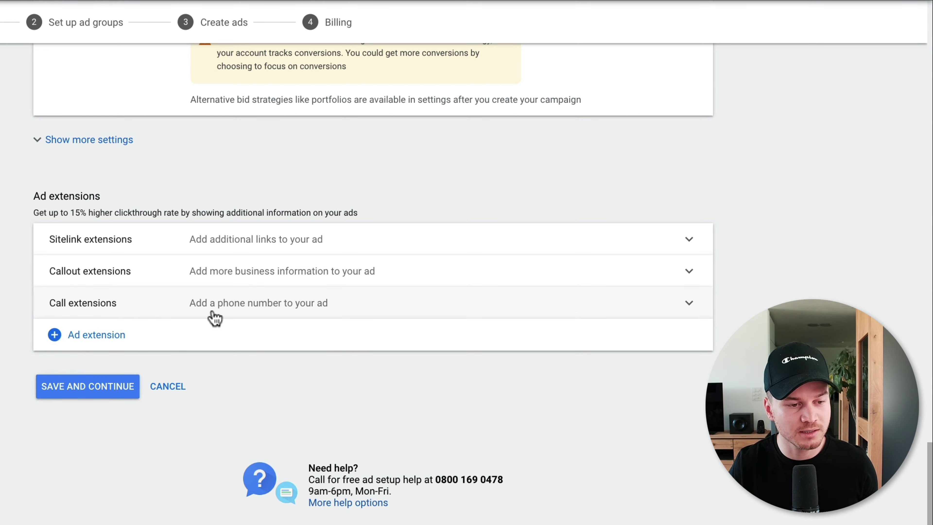
pyautogui.click(62, 335)
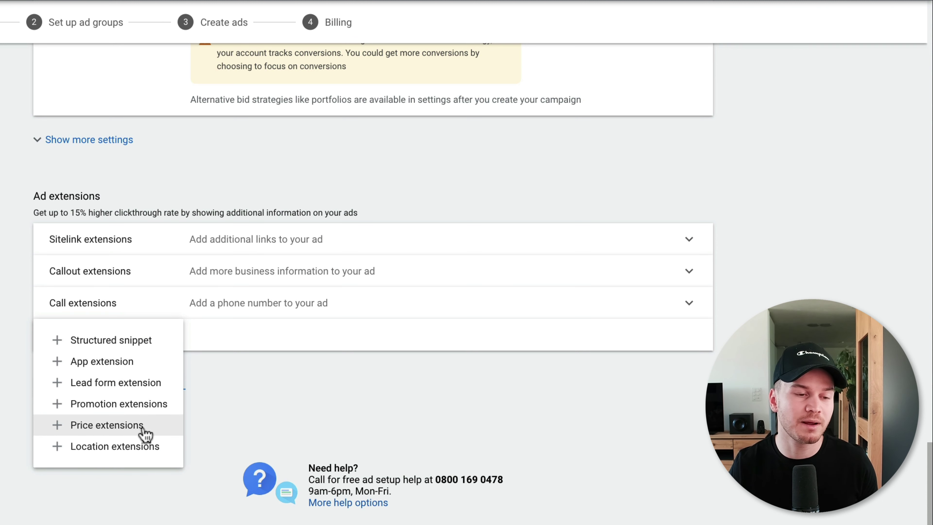
pyautogui.click(361, 391)
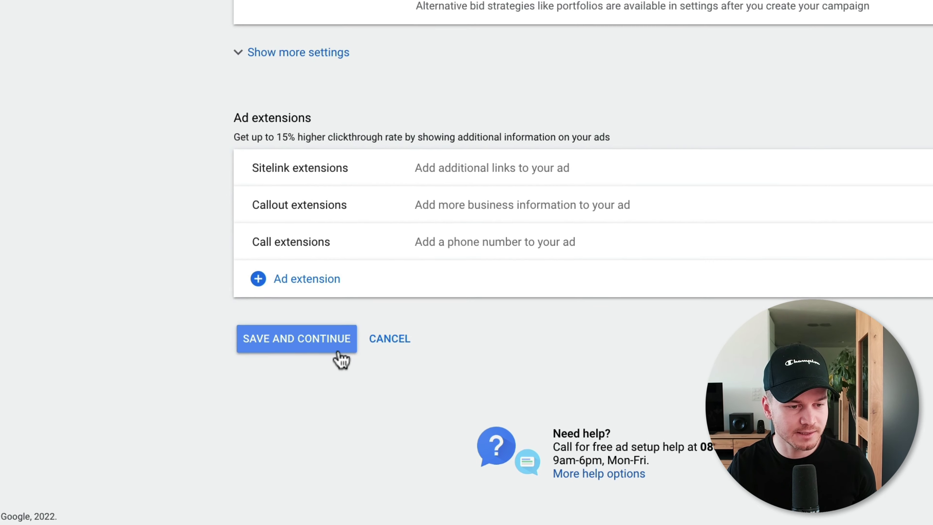
# Save the campaign settings, continue to the ad group setup and name the ad group "website + responsive".
pyautogui.click(313, 347)
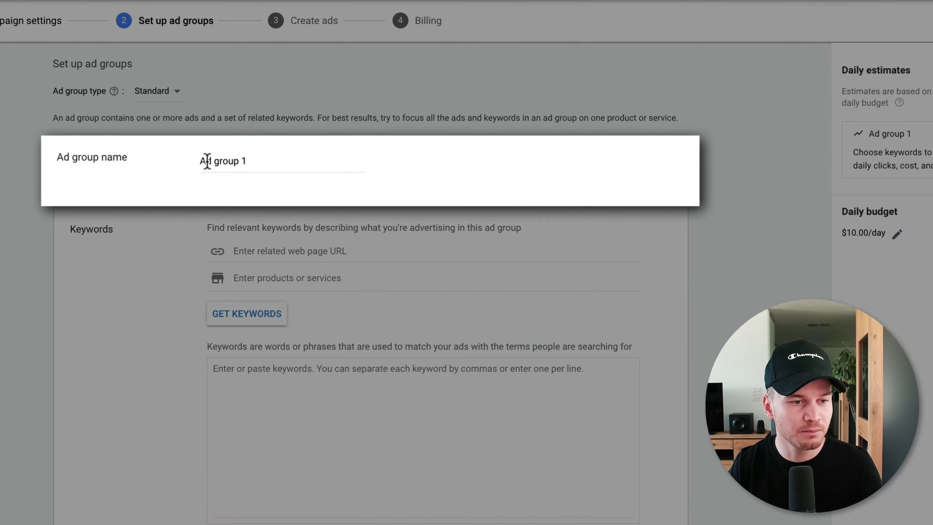
pyautogui.click(204, 162)
pyautogui.tripleClick(204, 162)
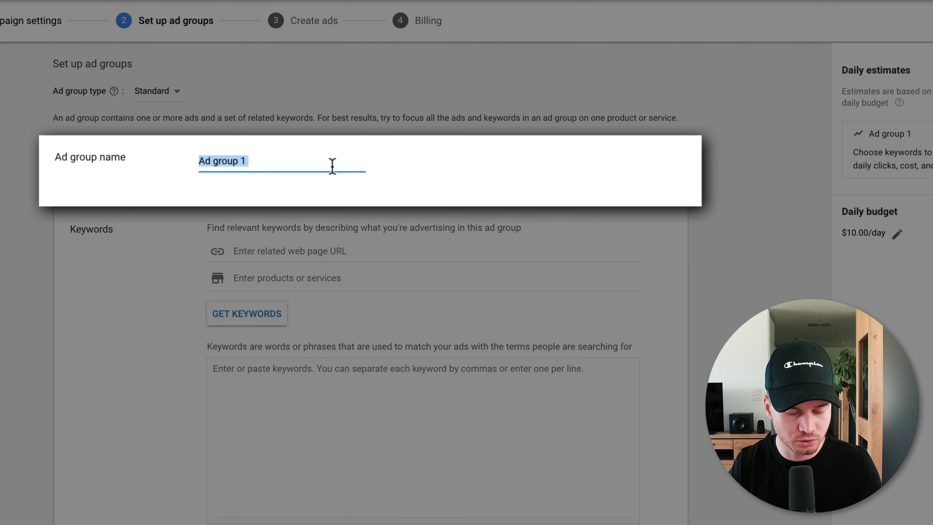
pyautogui.write('website + responsive')
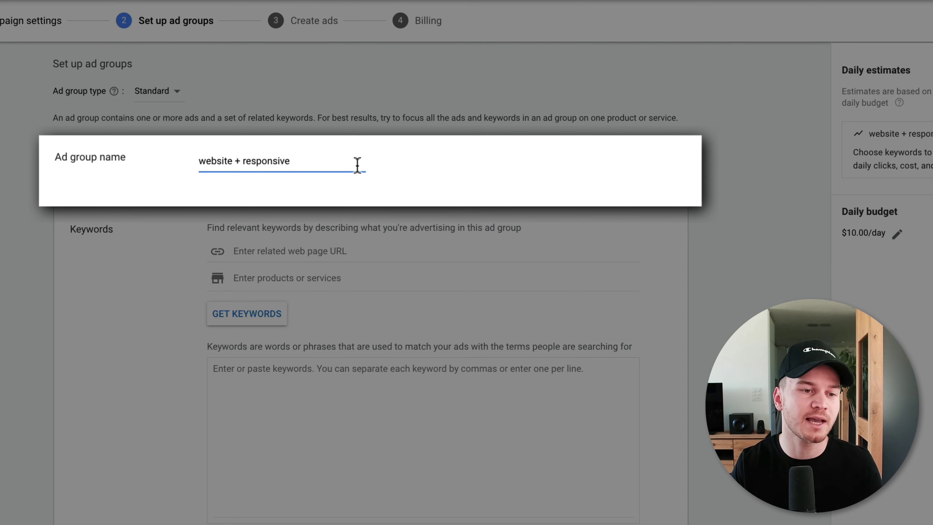
# Generate keyword suggestions for the ad group from the service "responsive website development".
pyautogui.scroll(-3, 777, 269)
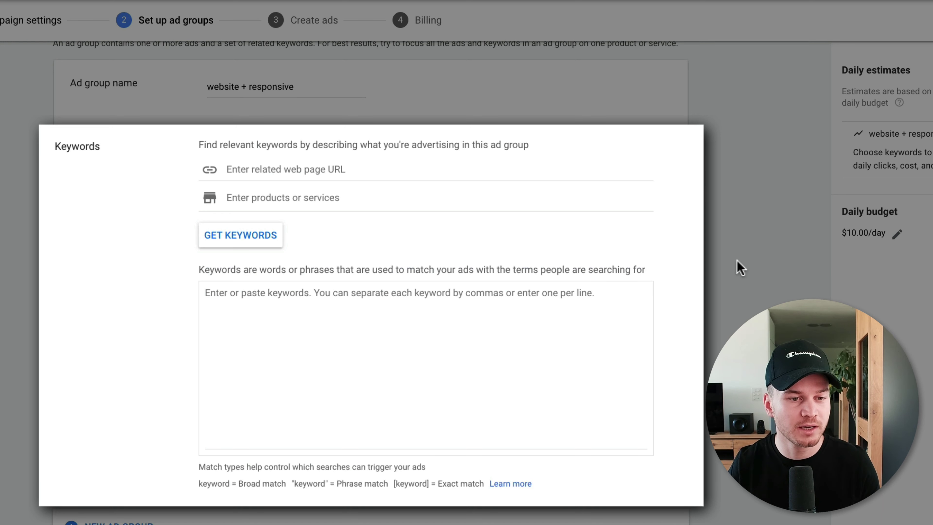
pyautogui.click(285, 198)
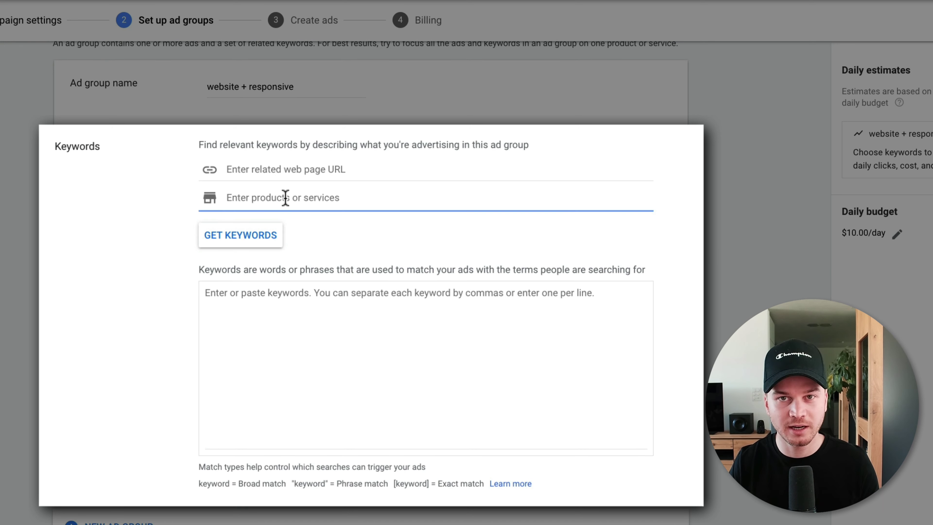
pyautogui.write('responsive website development')
pyautogui.press('Return')
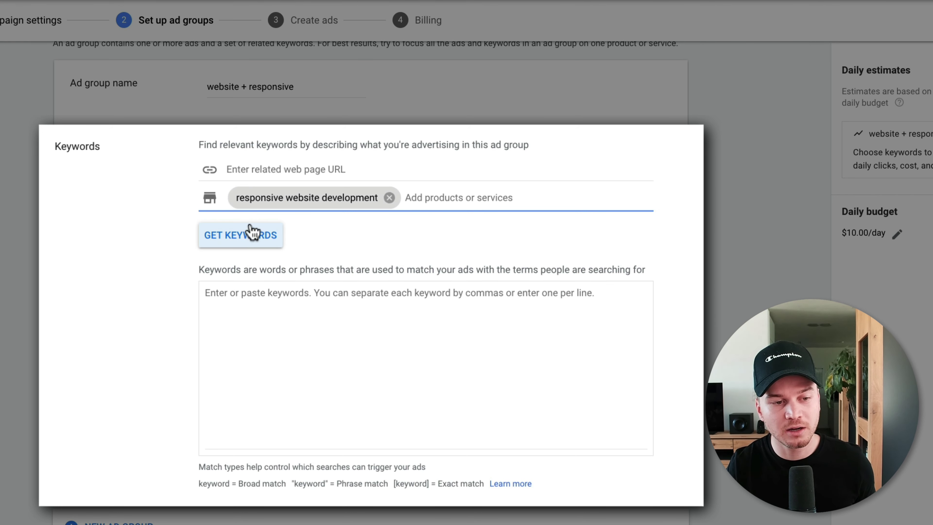
pyautogui.click(244, 235)
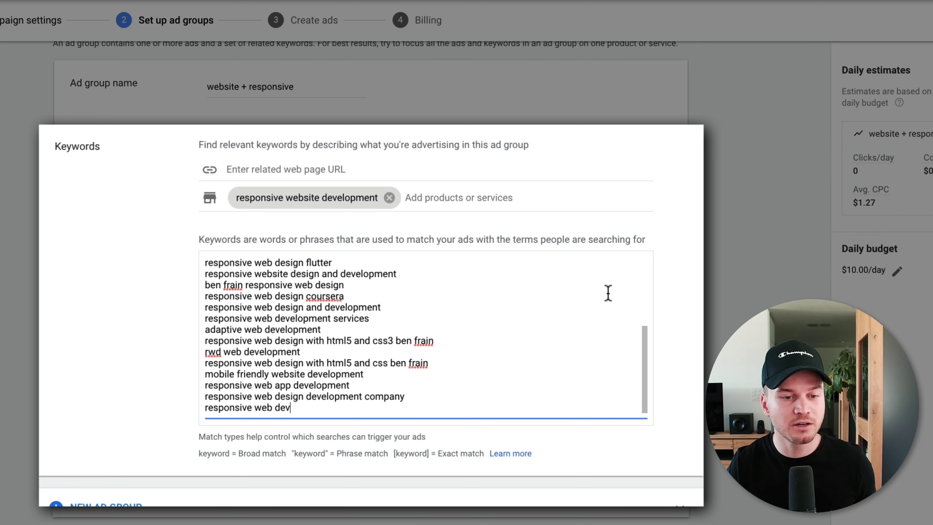
# Remove irrelevant keyword suggestions such as "udemy responsive web design", keeping the company, services, developer and application development terms plus "responsive web dev".
pyautogui.scroll(3, 557, 342)
pyautogui.scroll(3, 557, 343)
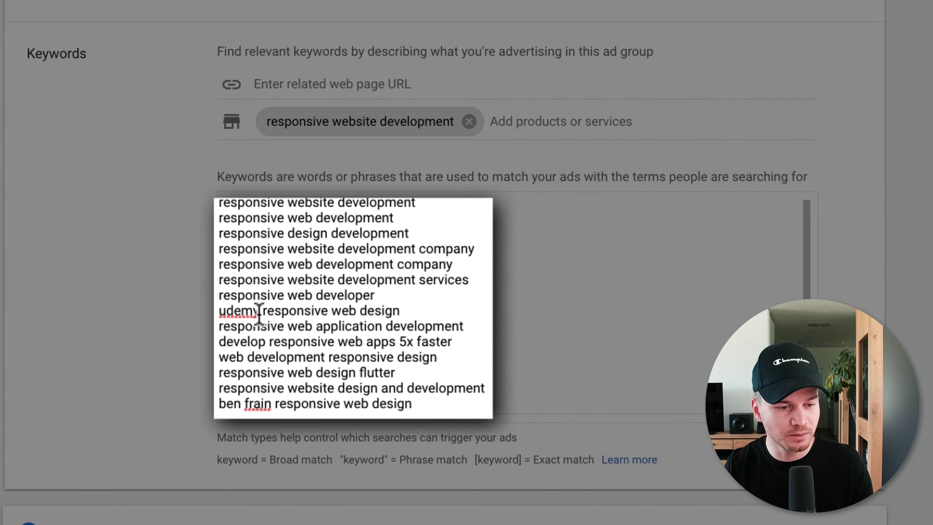
pyautogui.moveTo(220, 312); pyautogui.dragTo(406, 313)
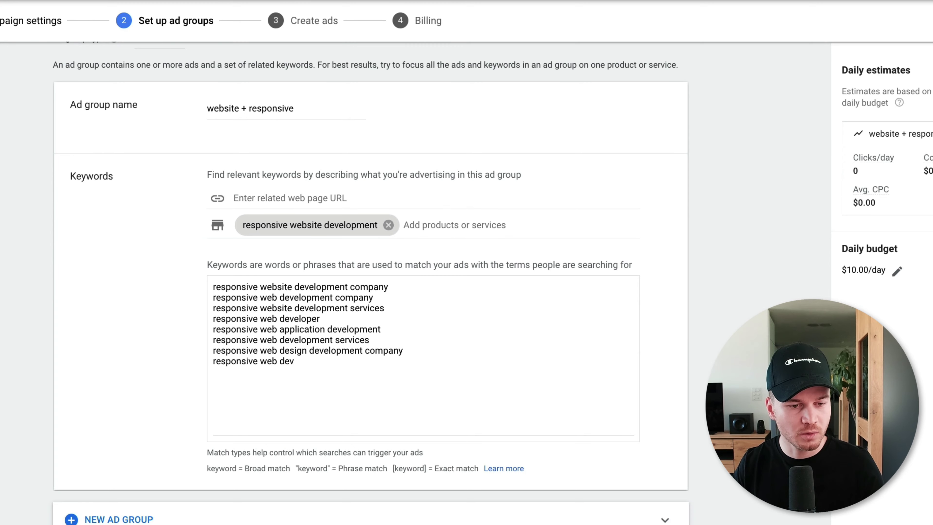
# Copy the ad group's entire keyword list and paste it into the first word list of the Keyword Match Type Tool website.
pyautogui.moveTo(338, 372); pyautogui.dragTo(228, 297)
pyautogui.moveTo(243, 257); pyautogui.dragTo(221, 245)
pyautogui.hotkey('ctrl', 'c')
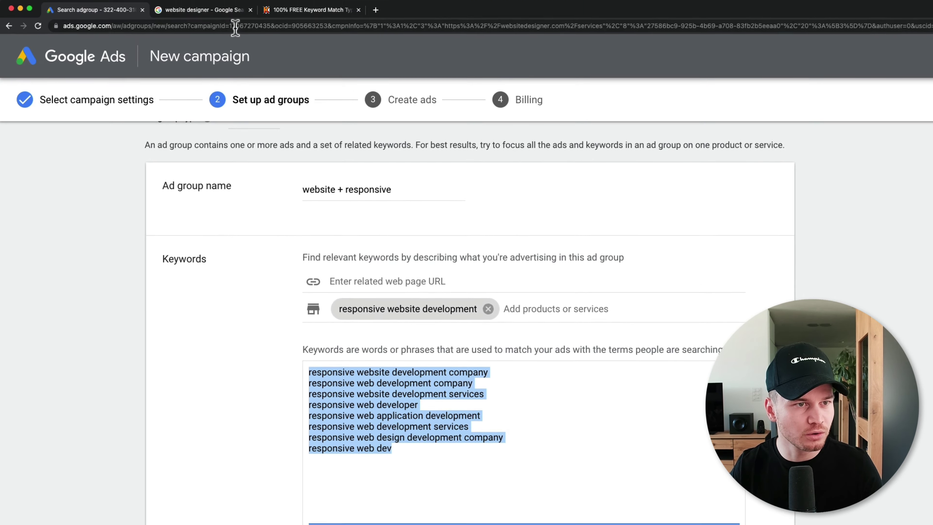
pyautogui.click(306, 25)
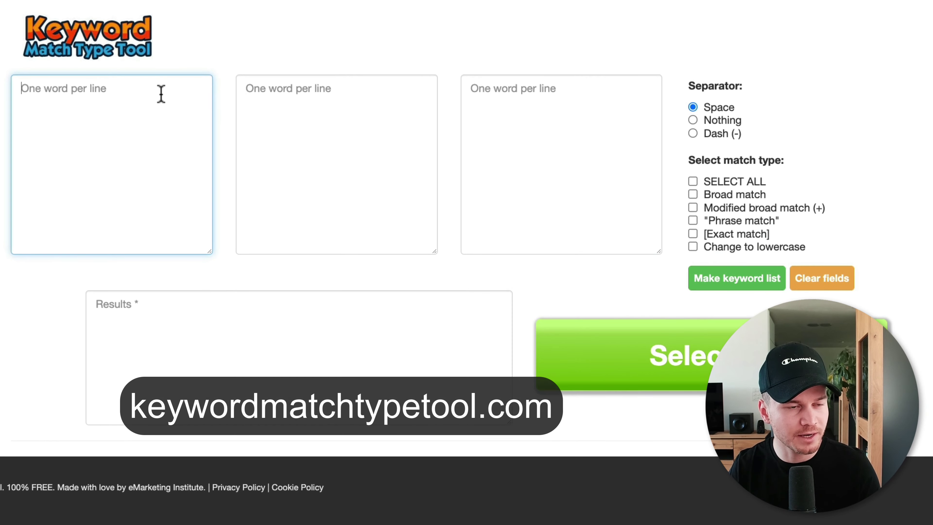
pyautogui.hotkey('ctrl', 'v')
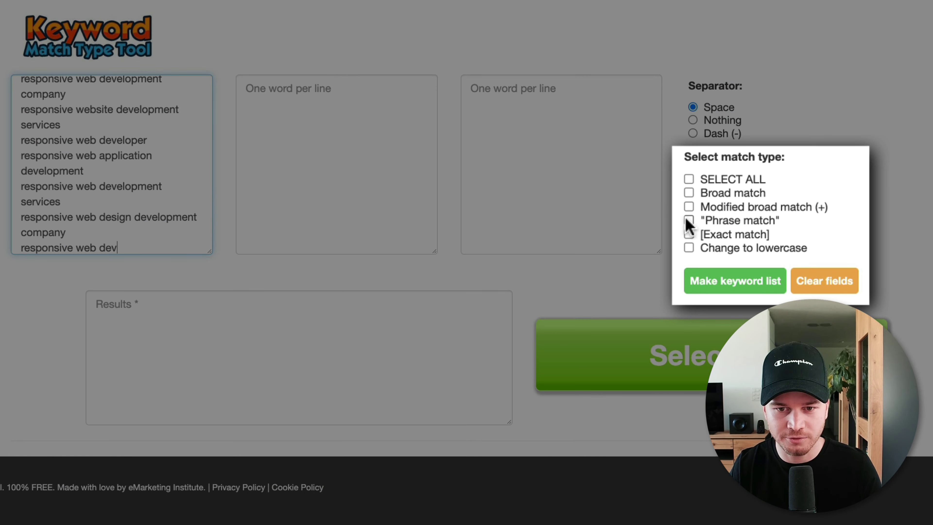
# Generate a keyword list with the Phrase match and Exact match types.
pyautogui.click(689, 221)
pyautogui.click(689, 234)
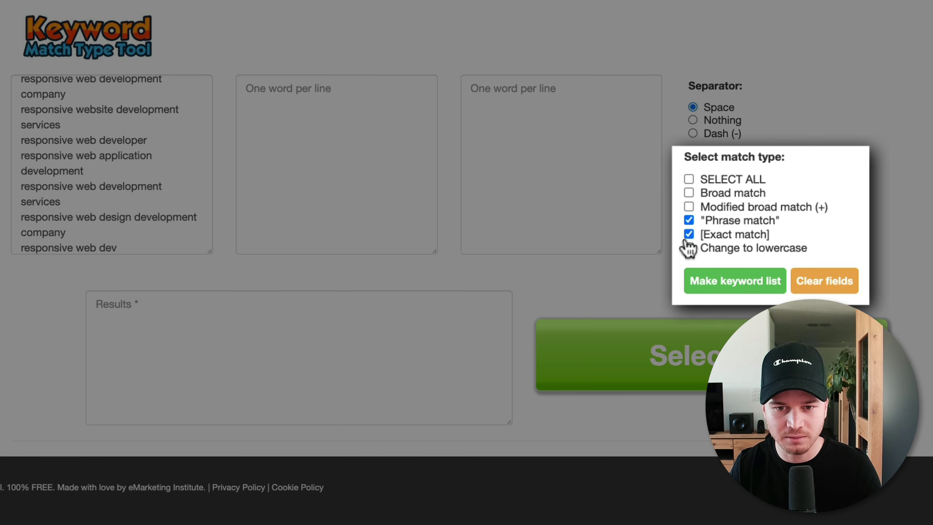
pyautogui.click(738, 283)
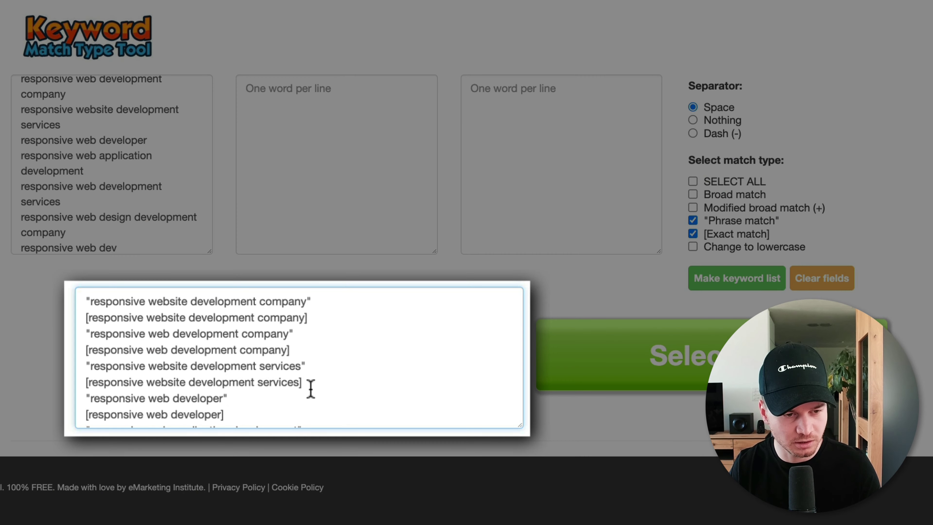
# Copy the generated list, switch back to Google Ads and replace the ad group's keywords with it.
pyautogui.click(312, 388)
pyautogui.hotkey('ctrl', 'c')
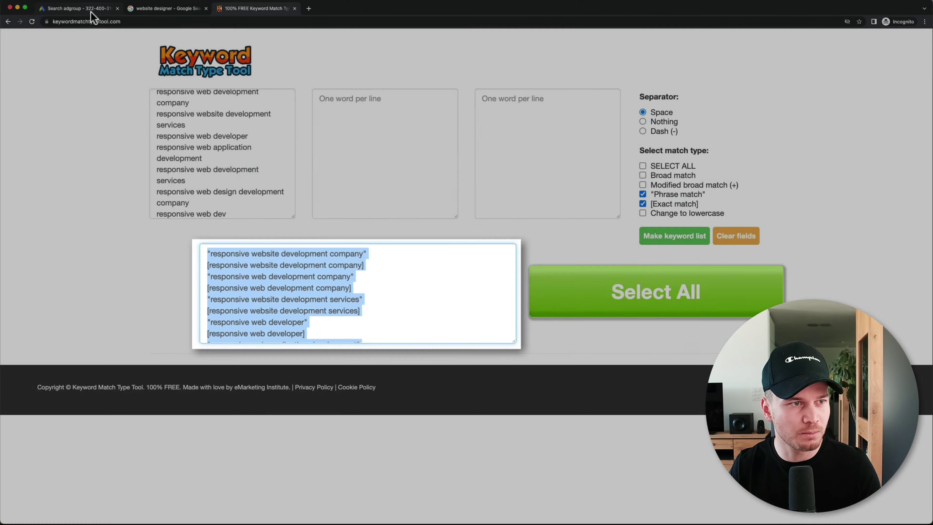
pyautogui.click(79, 9)
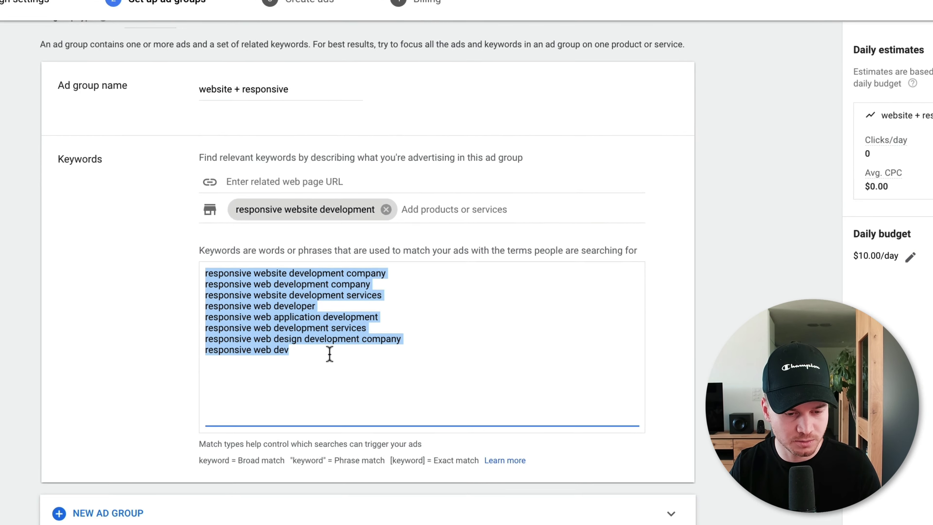
pyautogui.press('BackSpace')
pyautogui.hotkey('ctrl', 'v')
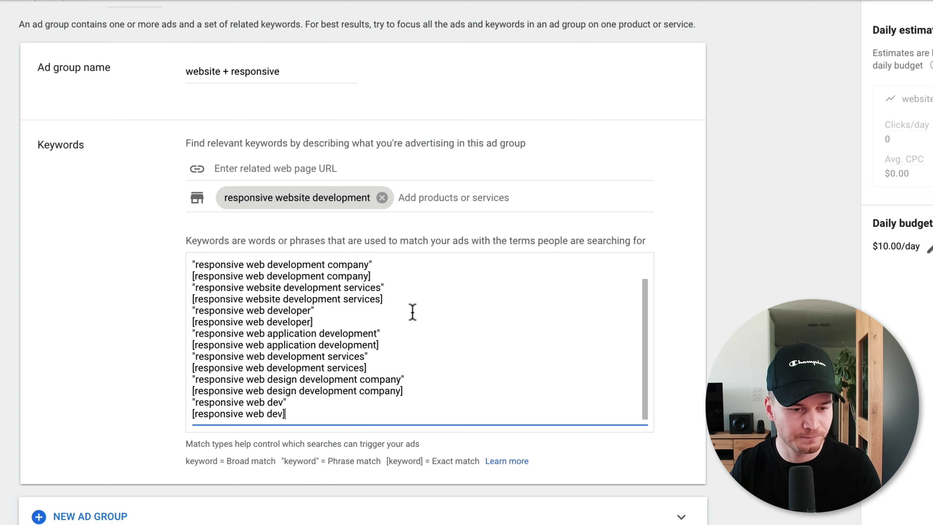
# Add the broad match keyword responsive website development company below its phrase match version, and delete it again.
pyautogui.scroll(2, 523, 294)
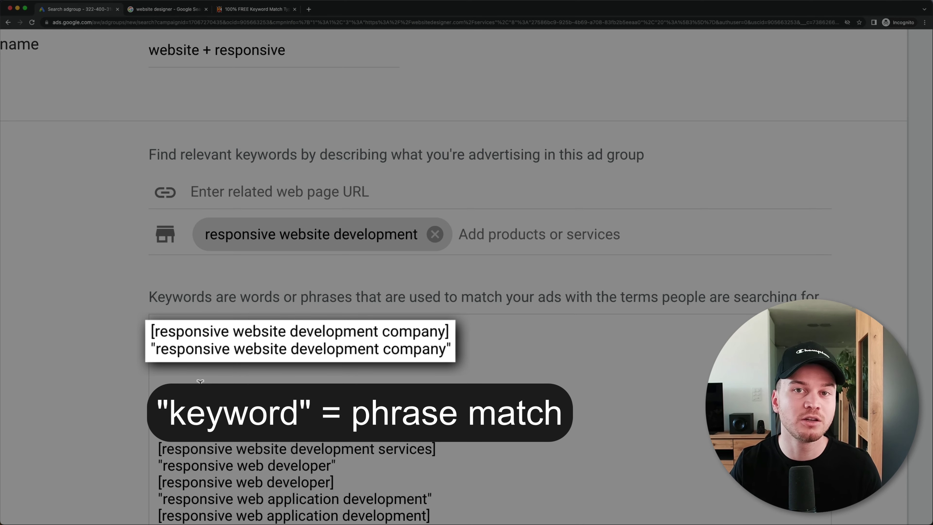
pyautogui.write('responsive website development company')
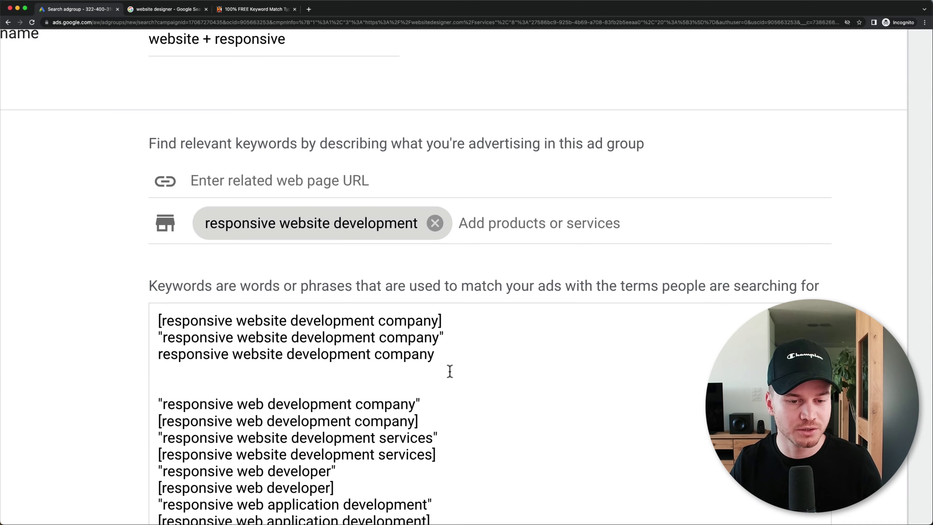
pyautogui.click(438, 355)
pyautogui.moveTo(438, 355); pyautogui.dragTo(156, 358)
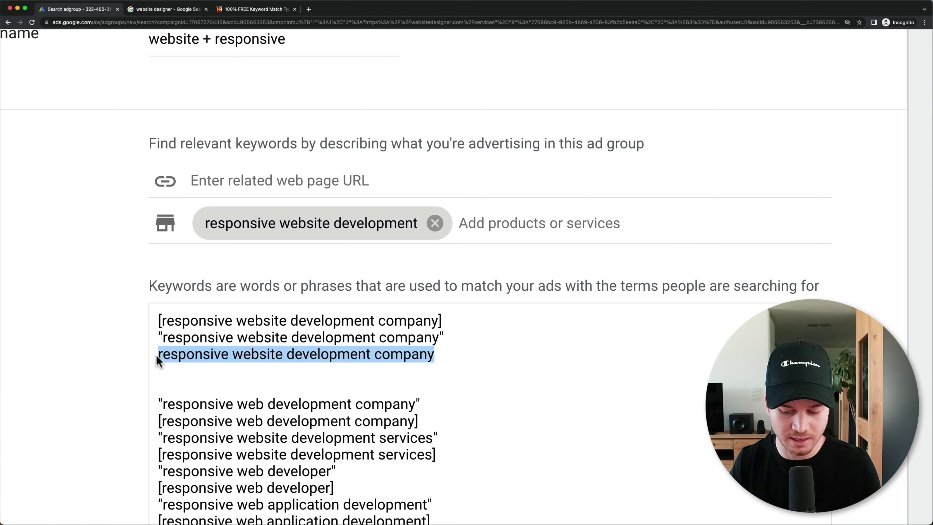
pyautogui.press('BackSpace')
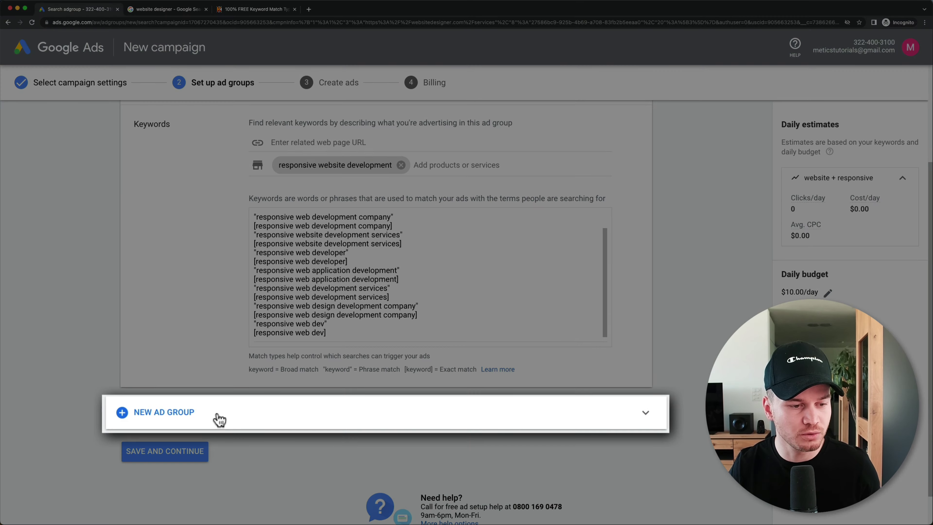
# Add another ad group named website + restaurant, and delete it again.
pyautogui.click(219, 419)
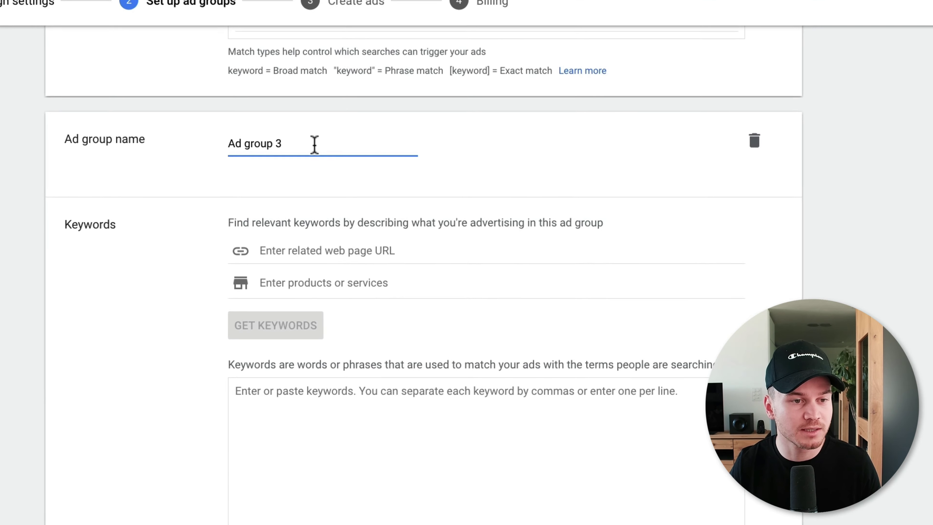
pyautogui.moveTo(306, 185); pyautogui.dragTo(236, 191)
pyautogui.write('website + restaurant')
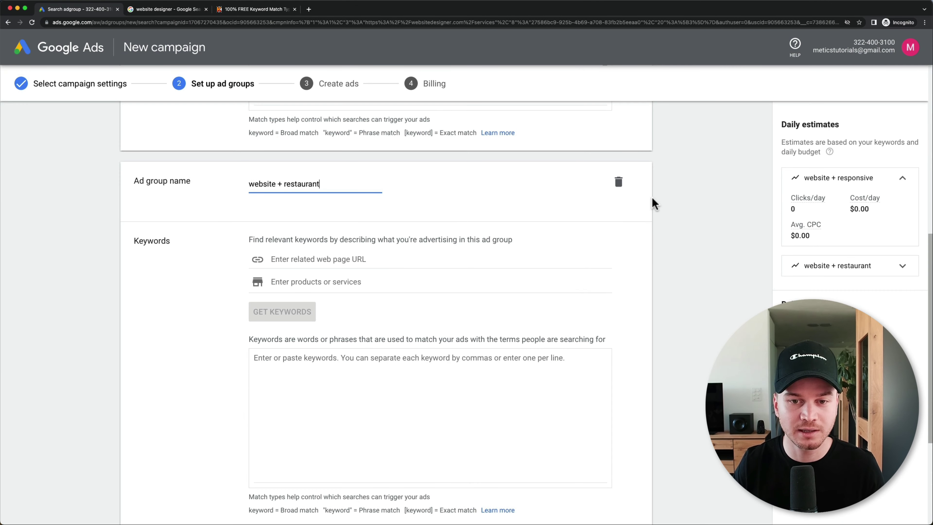
pyautogui.click(620, 183)
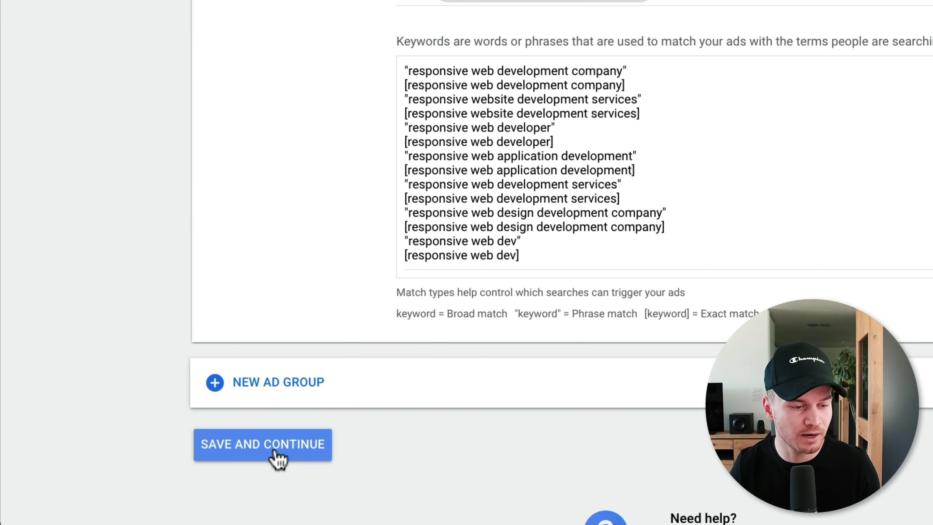
# Save the ad groups, continue to ad creation, and compare the ad preview in desktop and mobile view.
pyautogui.click(276, 454)
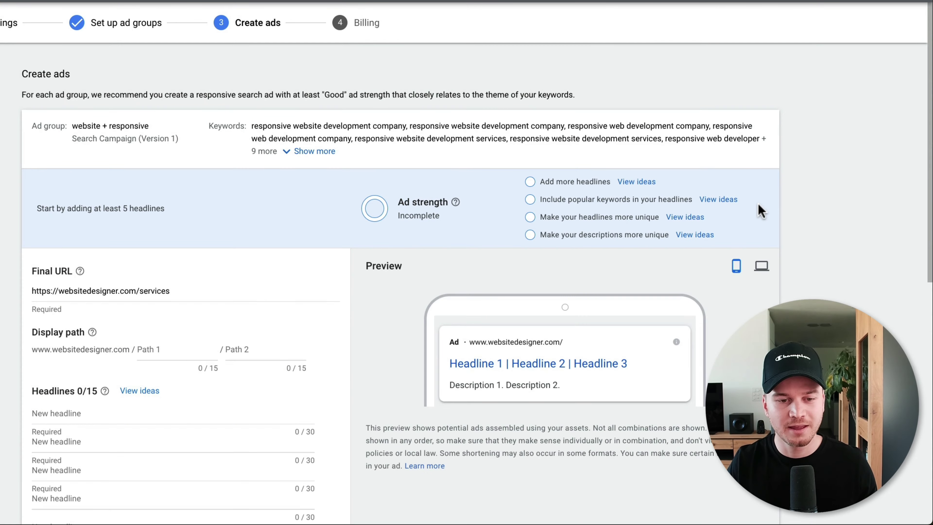
pyautogui.scroll(-2, 648, 190)
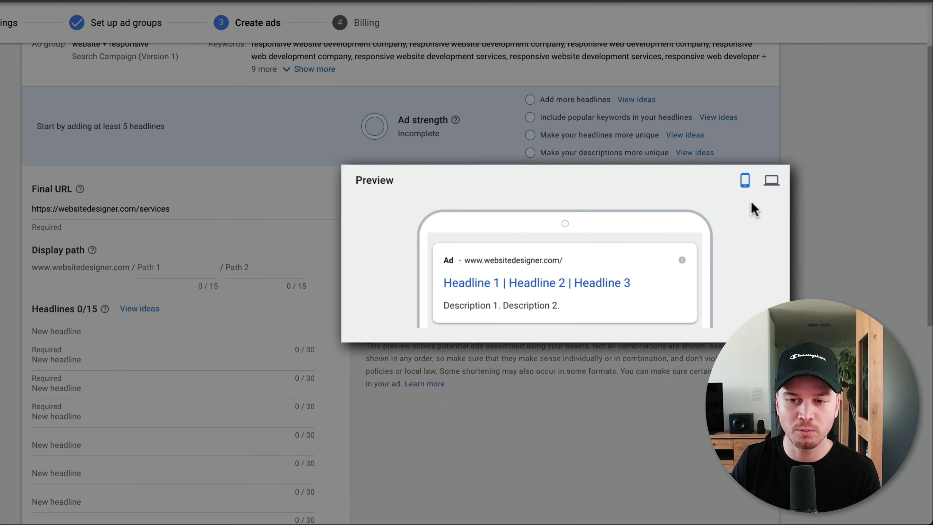
pyautogui.click(773, 181)
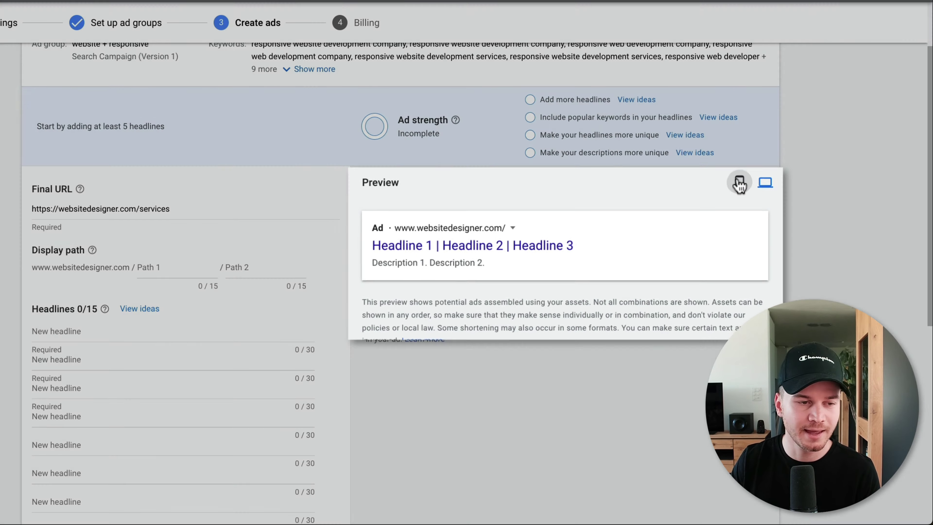
pyautogui.click(736, 183)
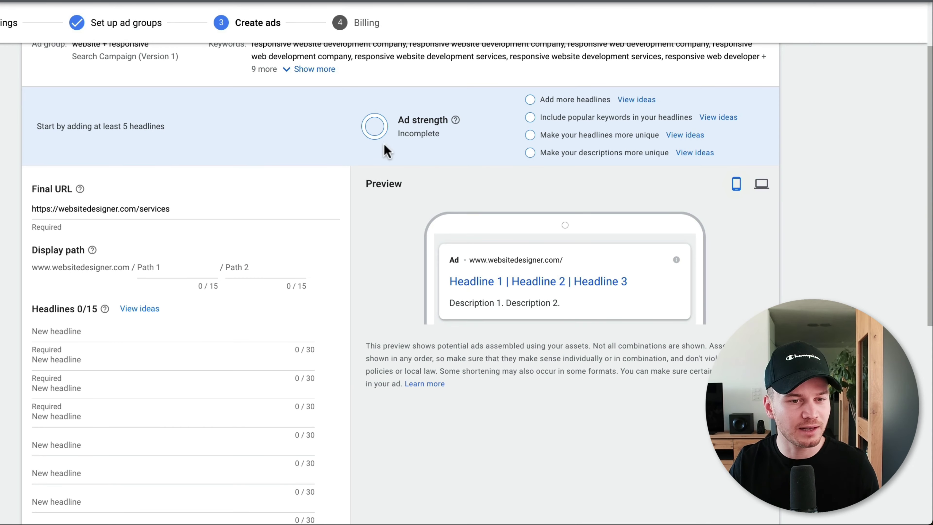
pyautogui.scroll(-1, 361, 187)
pyautogui.scroll(1, 363, 193)
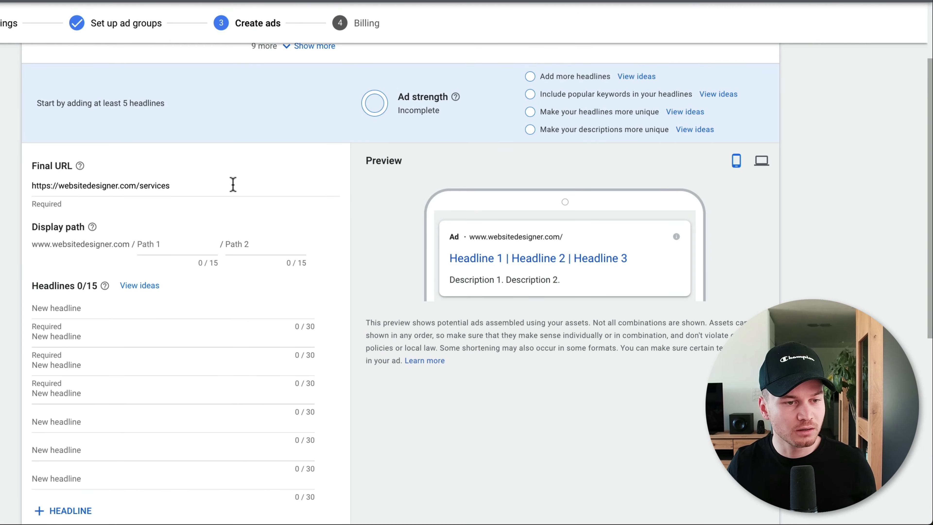
# Keep the final URL and set the ad's display path to web-developer and responsive.
pyautogui.click(234, 185)
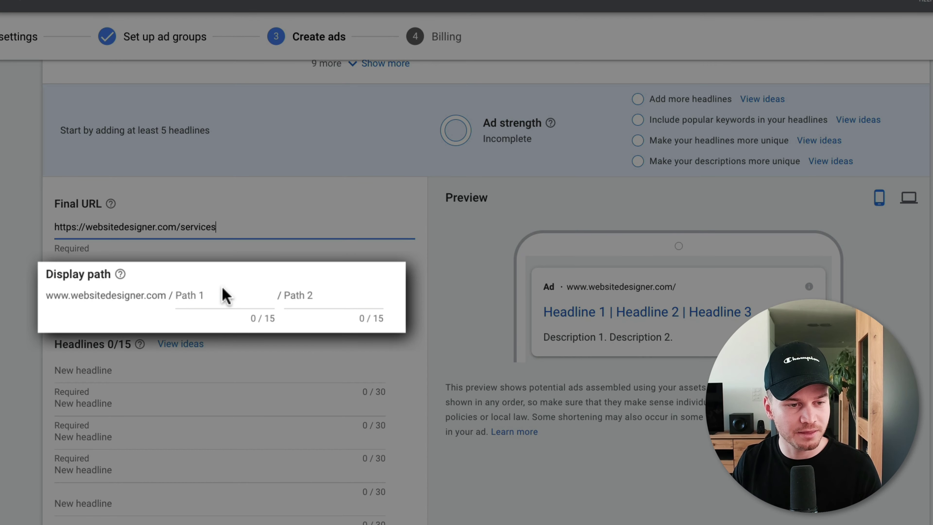
pyautogui.click(219, 294)
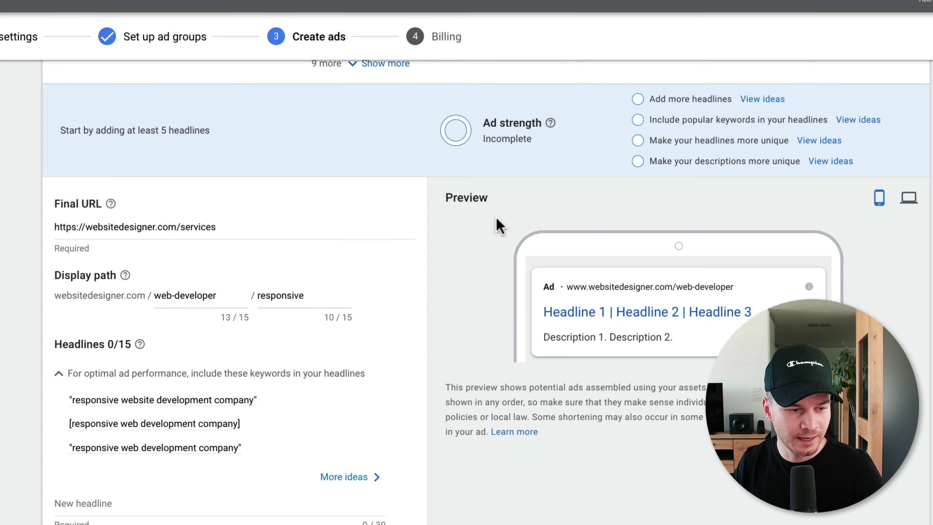
# Enter ten headlines from Responsive Website Developer to Save Time & Money, and pin 100% Money Back Guarantee to position 3.
pyautogui.scroll(-5, 498, 225)
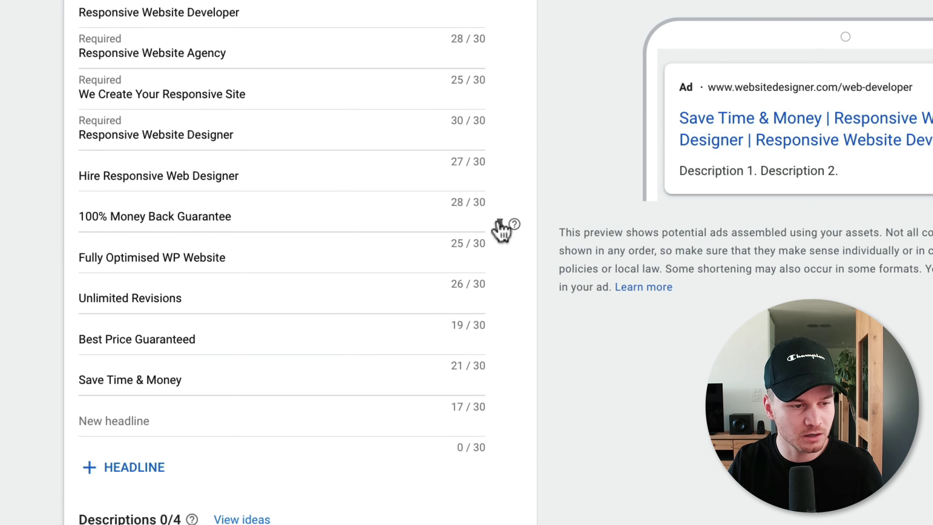
pyautogui.click(500, 226)
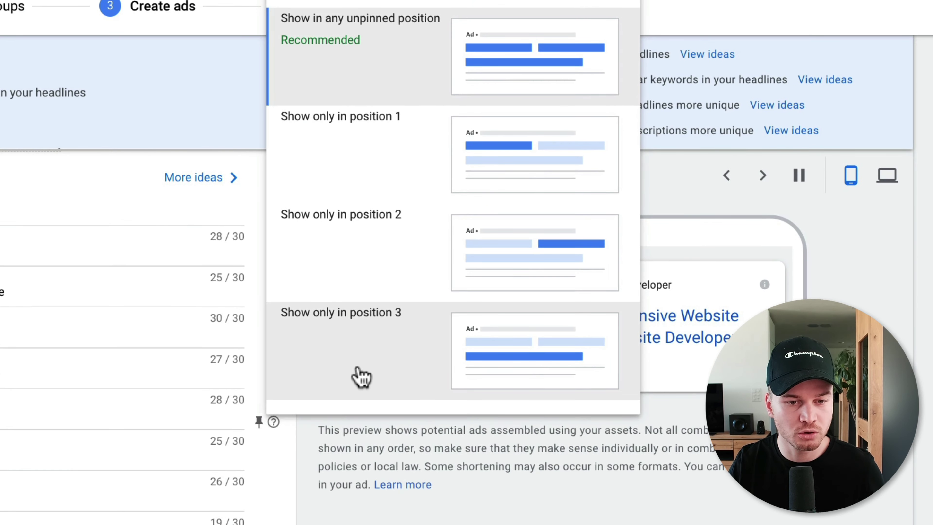
pyautogui.click(361, 377)
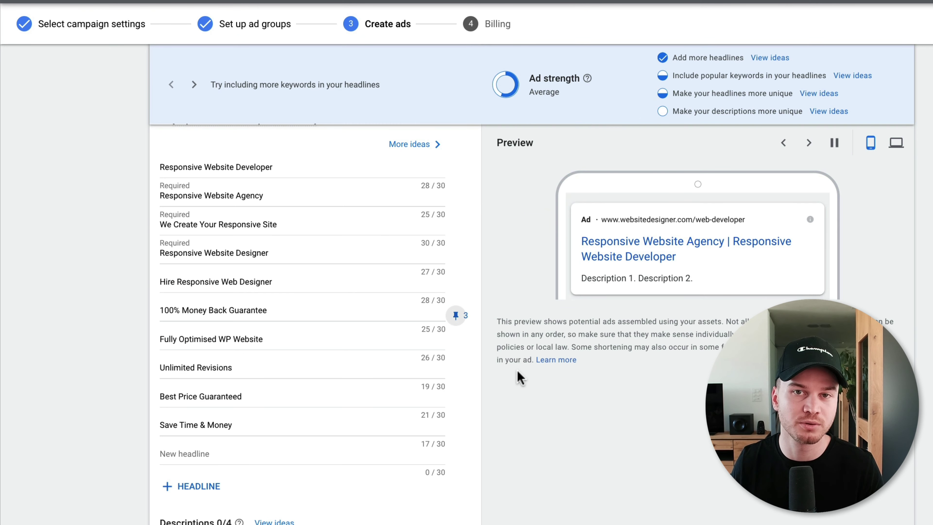
# Enter two descriptions about the US based Web Design Agency's 48h websites and Unlimited Revisions Till Satisfaction, and save to continue to billing.
pyautogui.scroll(-6, 316, 294)
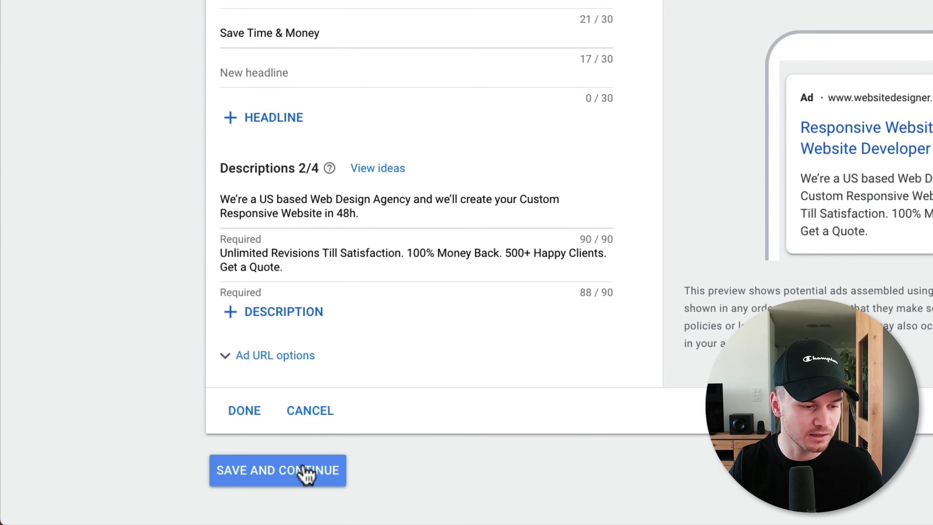
pyautogui.click(290, 477)
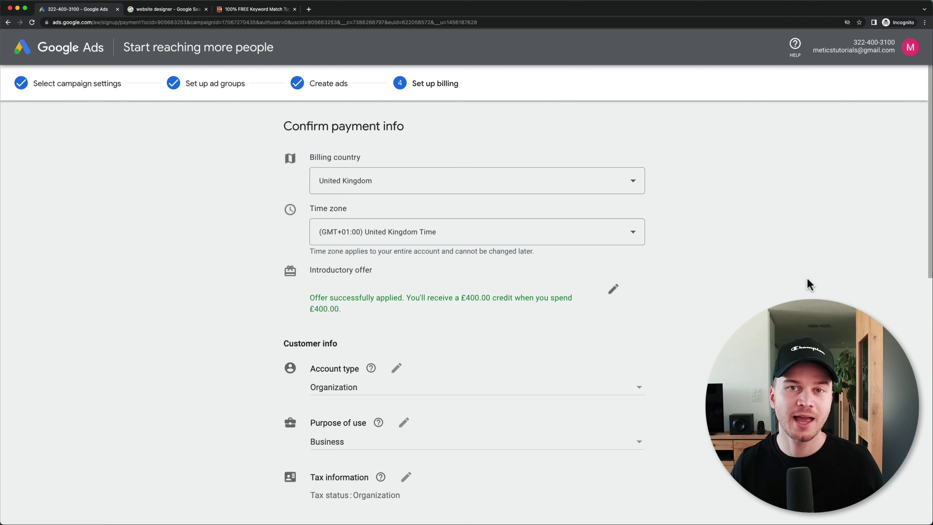